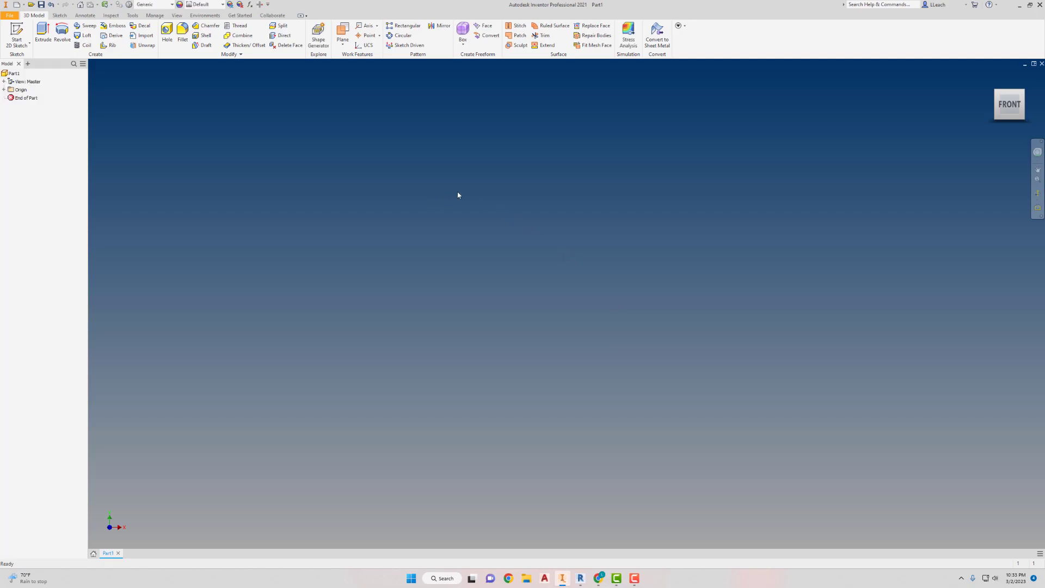
Start a sketch on the horizontal origin plane and draw a 1 in diameter circle centred on the origin.
left_click(16, 33)
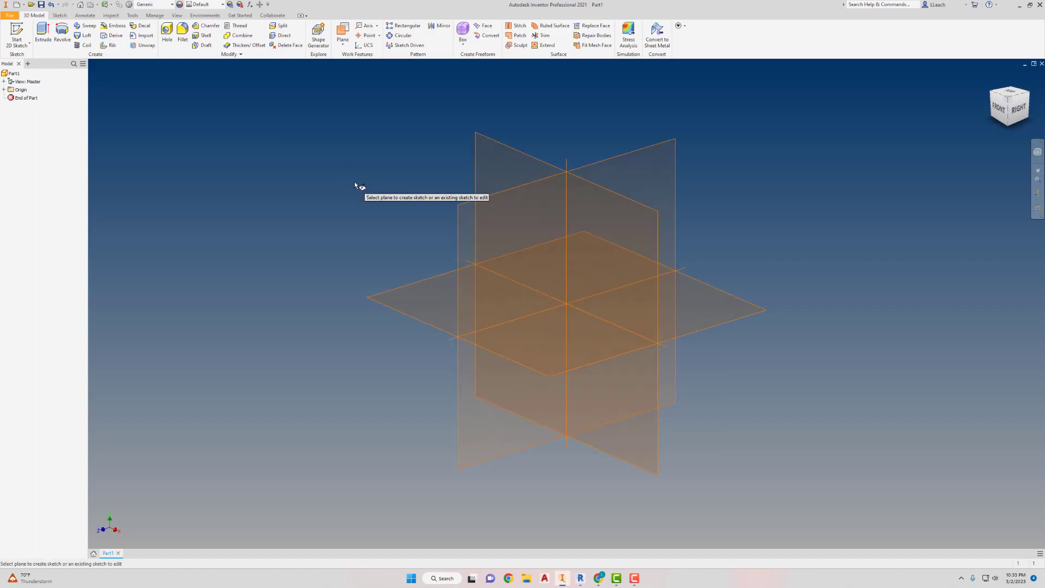
left_click(434, 279)
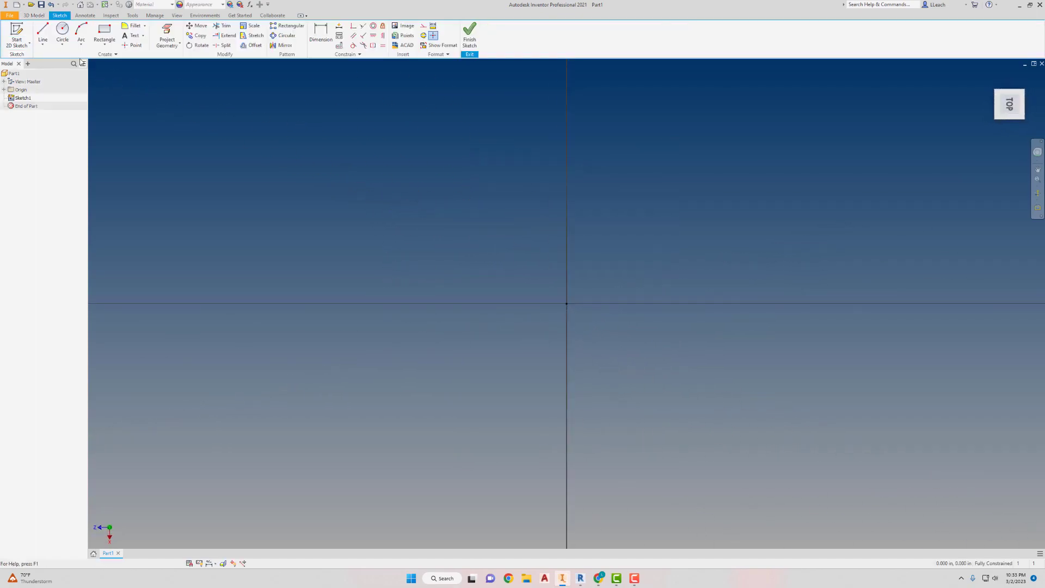
left_click(63, 46)
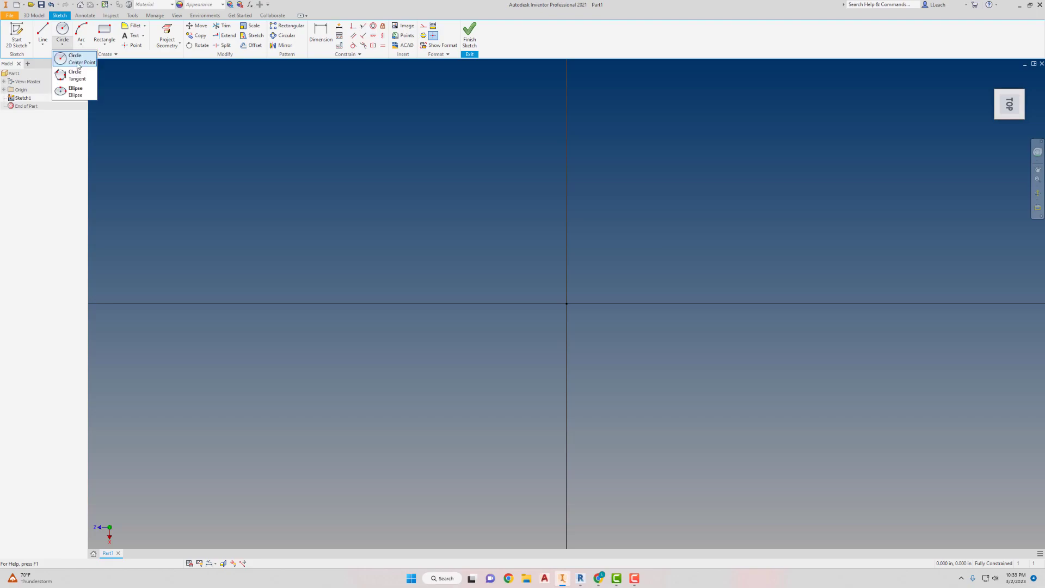
left_click(78, 61)
left_click(566, 302)
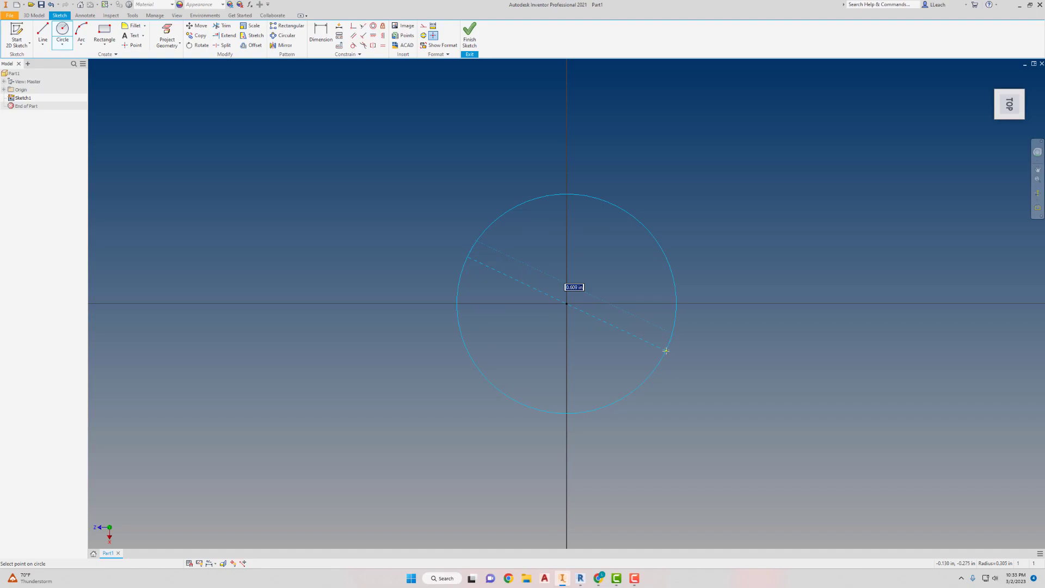
type("1")
key("Return")
scroll(670, 294, "down", 2)
middle_click_drag(669, 292, 628, 234)
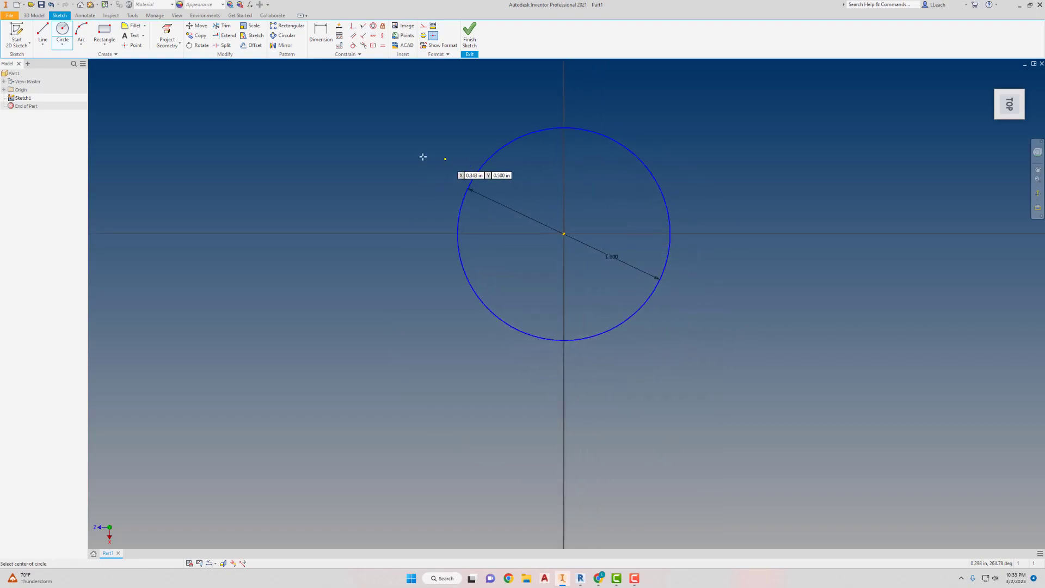
Draw a separate 0.5 in diameter circle below and to the right of the 1 in circle.
left_click(63, 45)
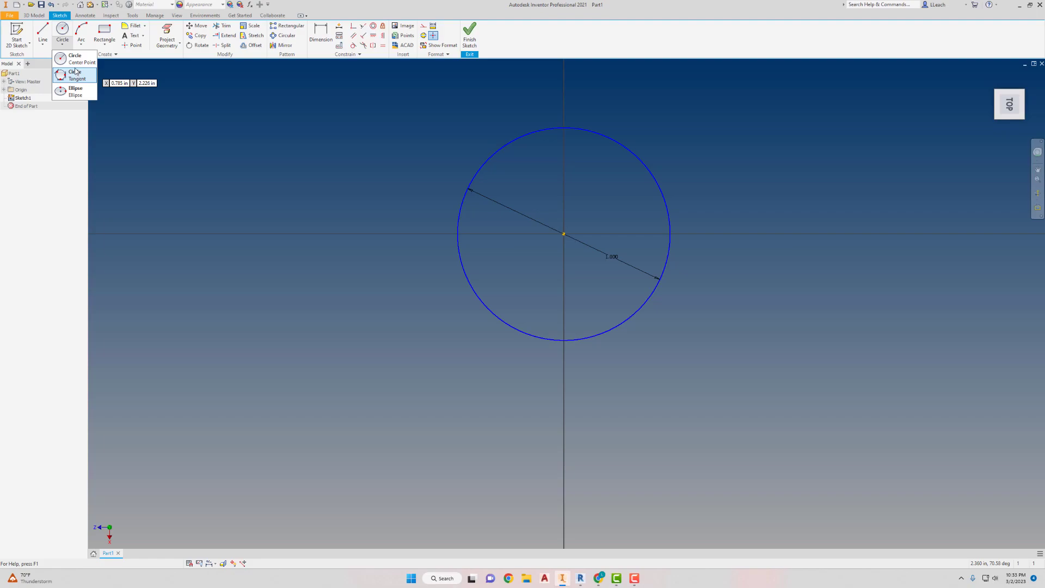
left_click(75, 58)
left_click(758, 449)
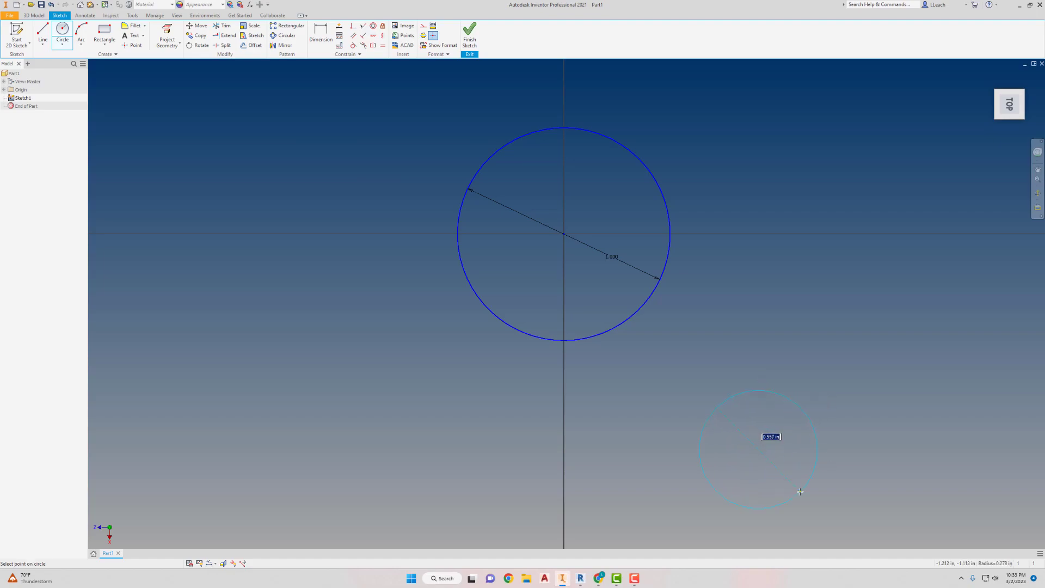
type(".5")
key("Return")
mouse_move(737, 341)
middle_mouse_down()
mouse_move(750, 298)
mouse_move(607, 354)
middle_mouse_up()
scroll(718, 298, "down", 3)
scroll(729, 287, "up", 5)
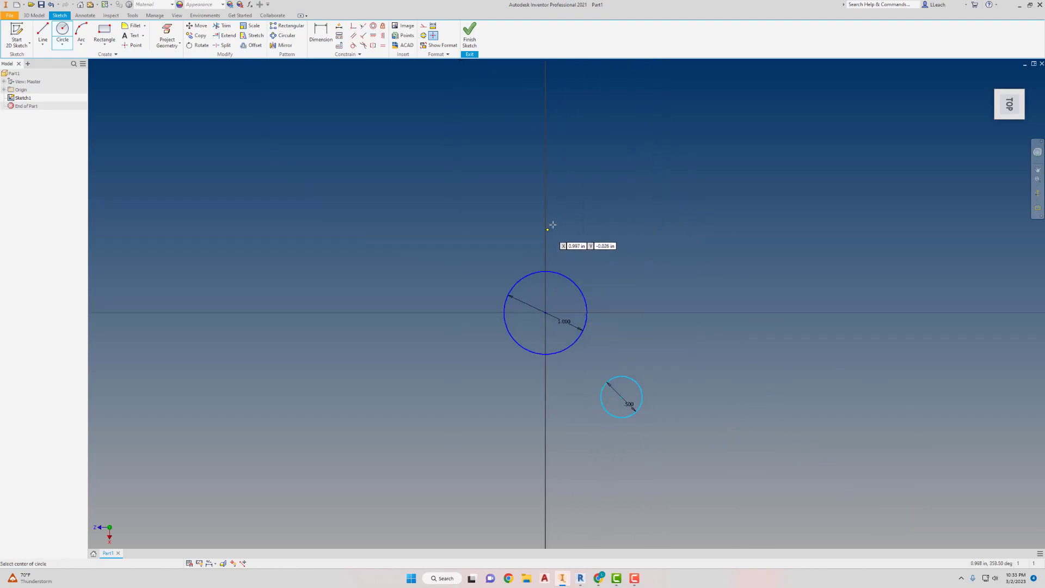
Align the small circle's centre with the large circle's centre using a Horizontal constraint.
mouse_move(991, 111)
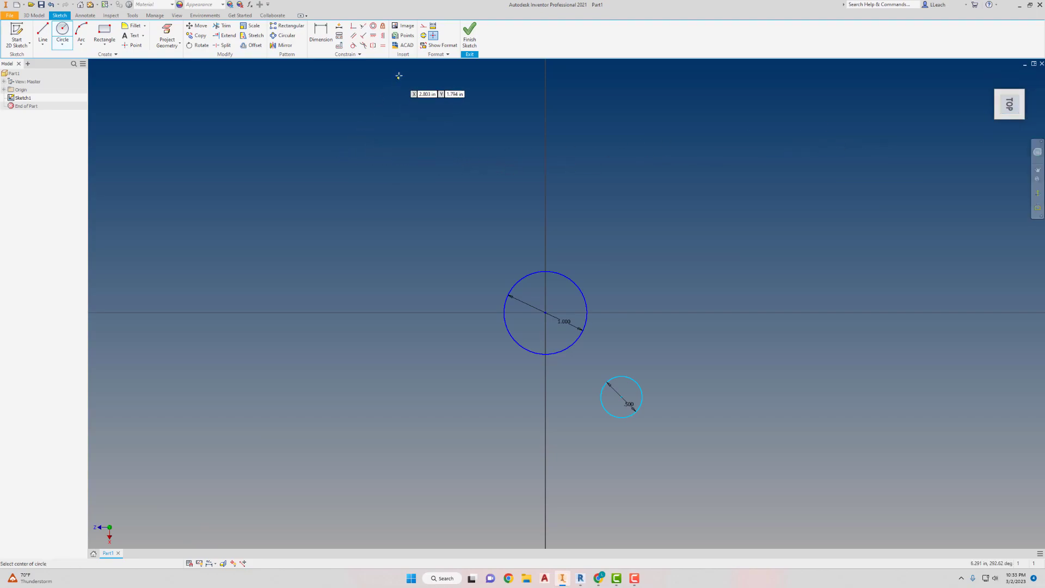
left_click(374, 36)
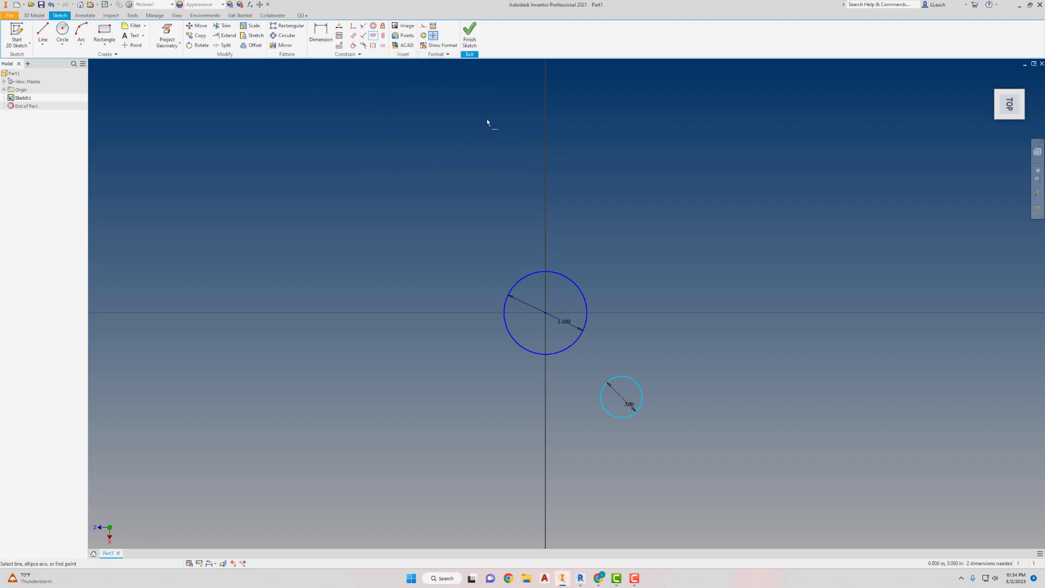
left_click(546, 312)
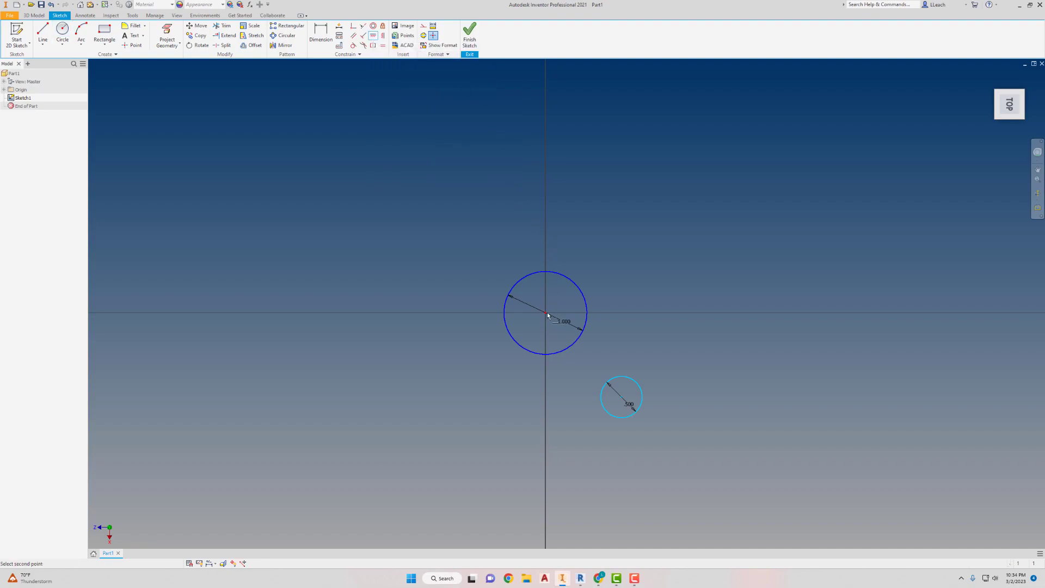
left_click(621, 398)
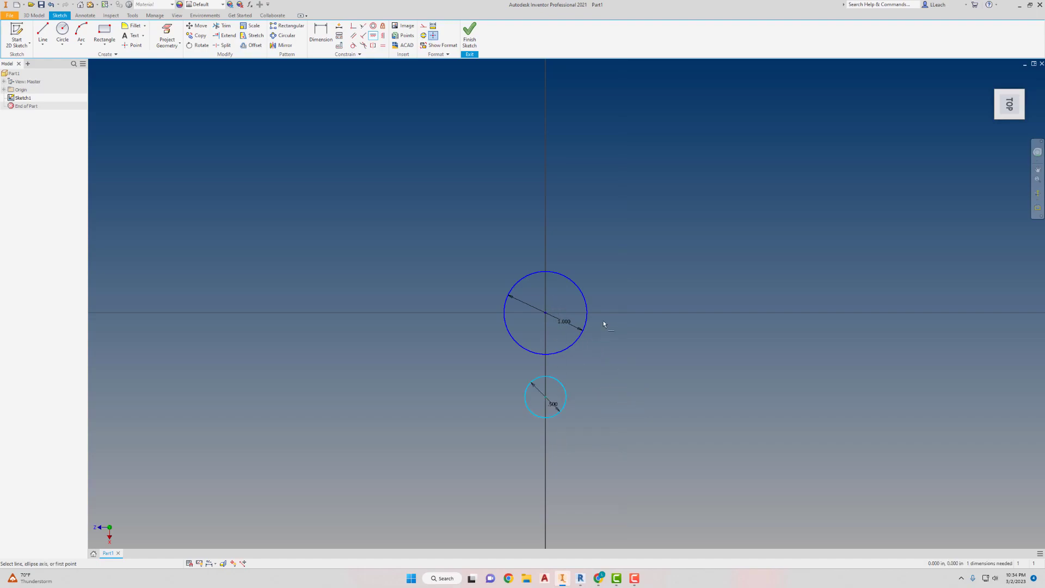
Dimension the distance between the two circle centres and set it to 3 in.
left_click(326, 34)
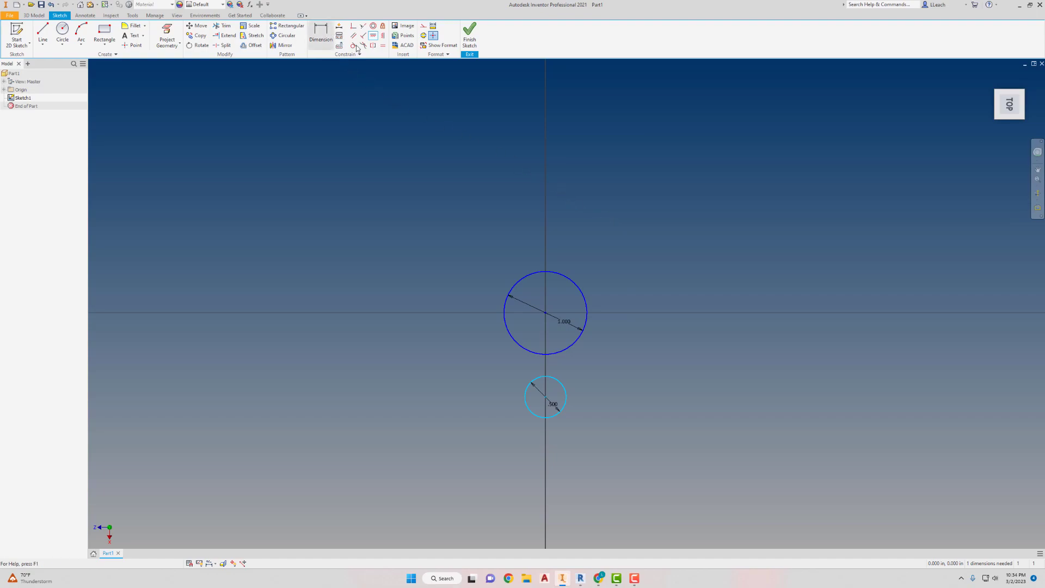
left_click(545, 398)
left_click(545, 313)
left_click(634, 362)
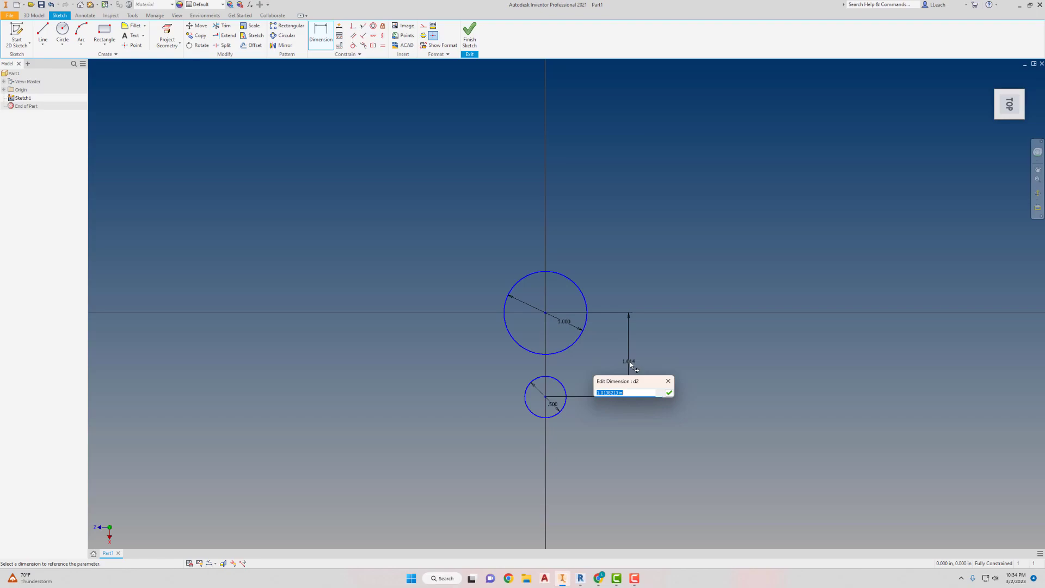
type("3")
key("Return")
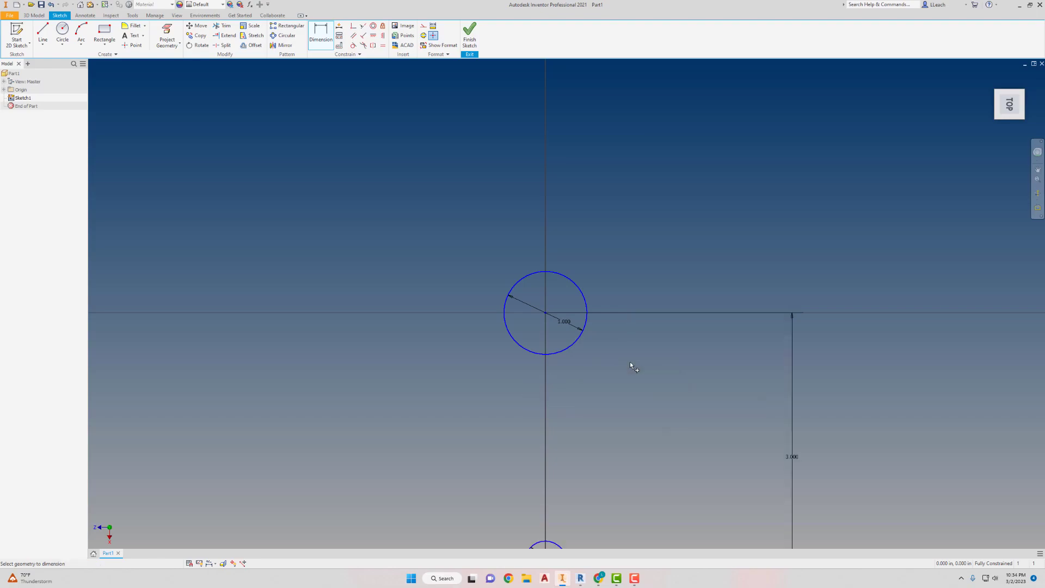
Change the centre-to-centre distance between the two circles to 2 in.
scroll(581, 373, "down", 3)
scroll(581, 373, "up", 3)
scroll(617, 368, "down", 3)
key("Escape")
left_click(730, 428)
double_click(729, 428)
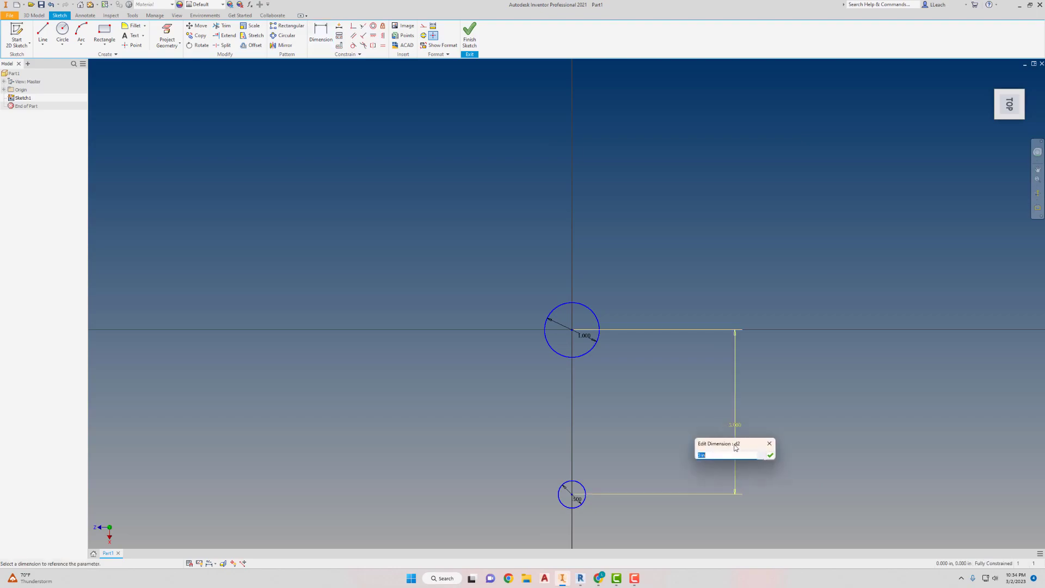
type("2")
key("Return")
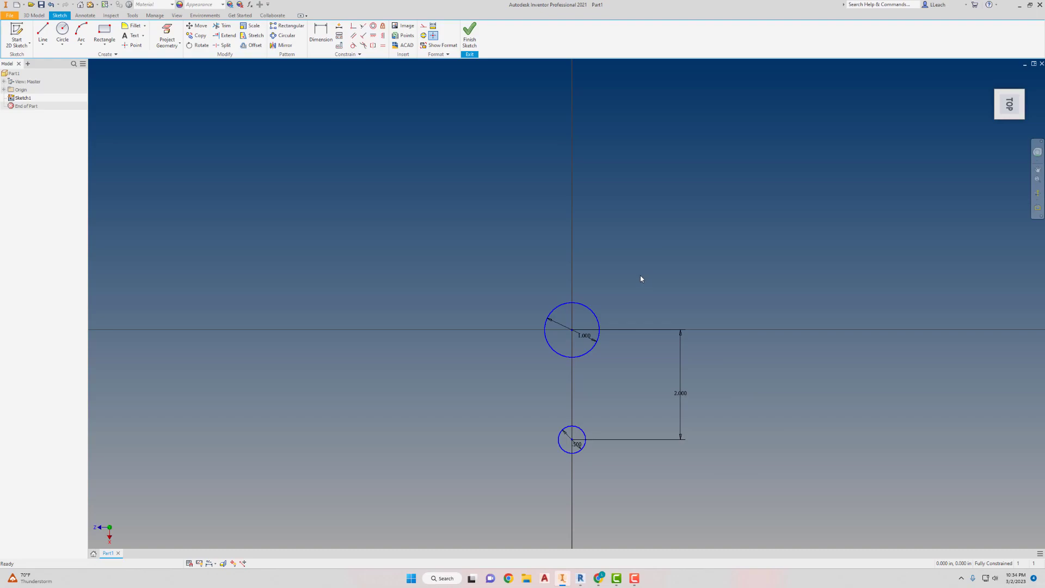
Draw two lines between the large and small circles, one along each side.
middle_click_drag(610, 284, 590, 254)
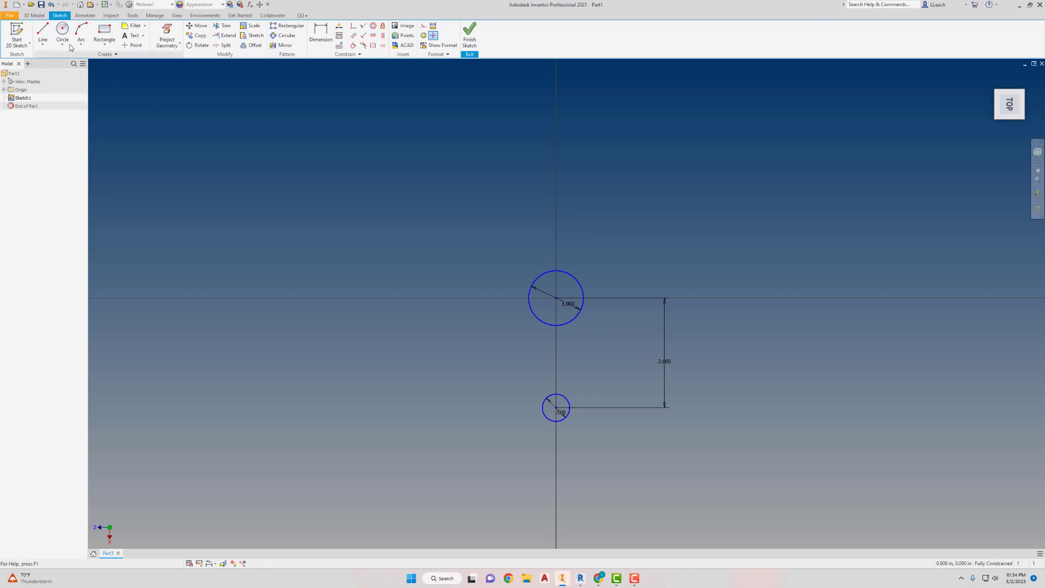
left_click(43, 32)
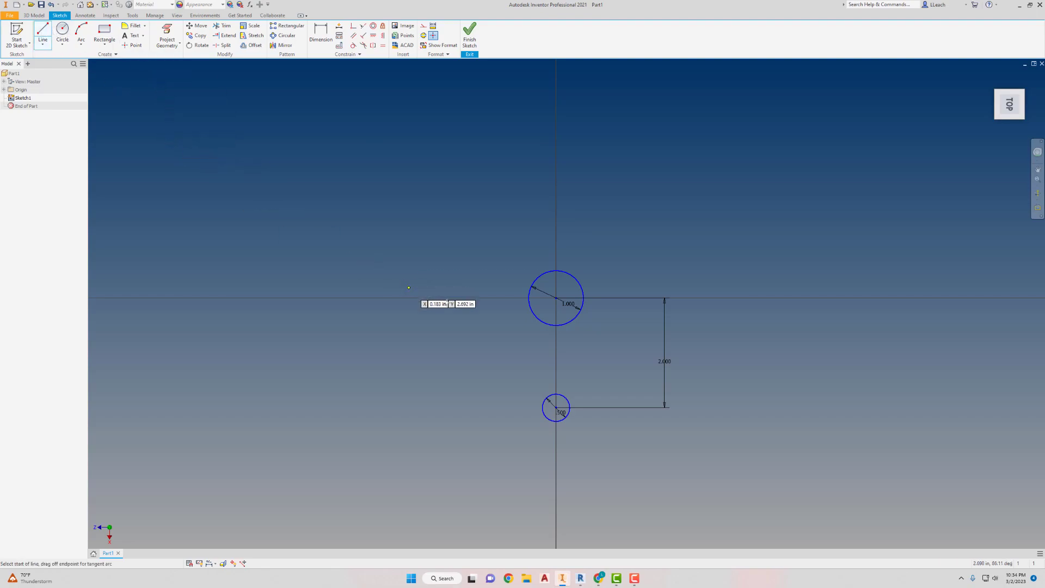
scroll(513, 324, "down", 5)
scroll(516, 327, "up", 6)
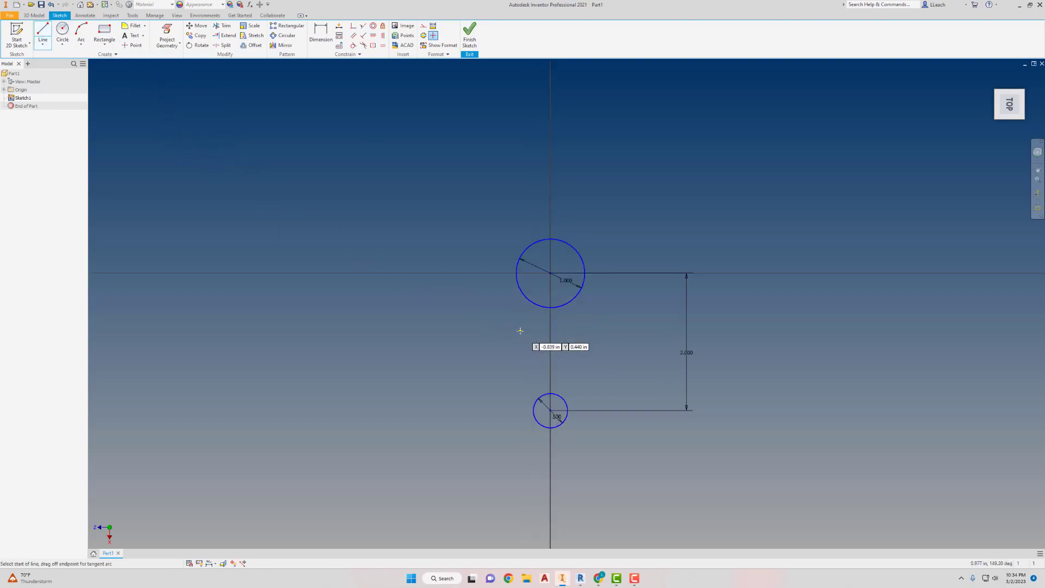
left_click(520, 290)
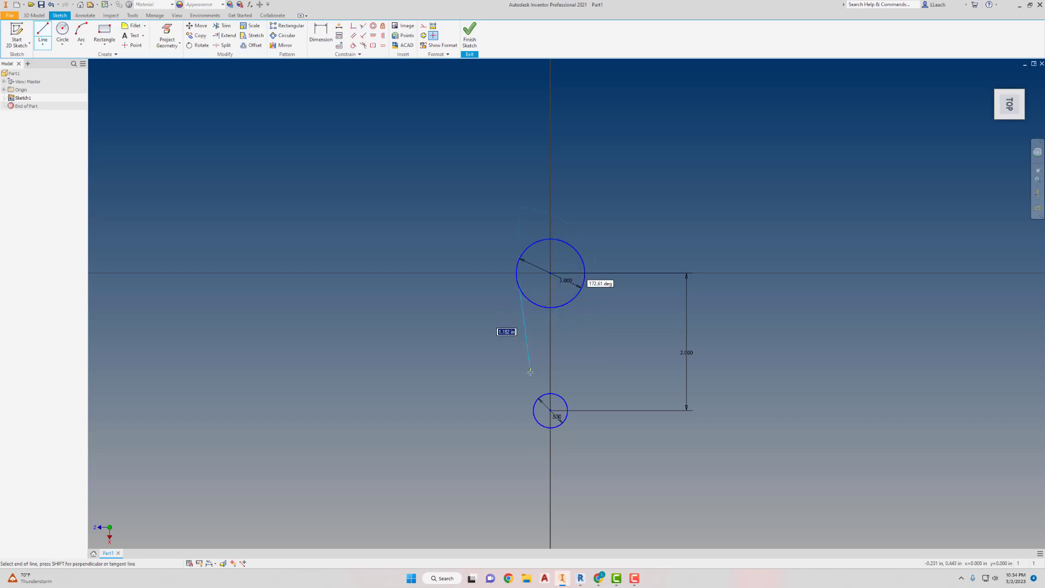
double_click(535, 401)
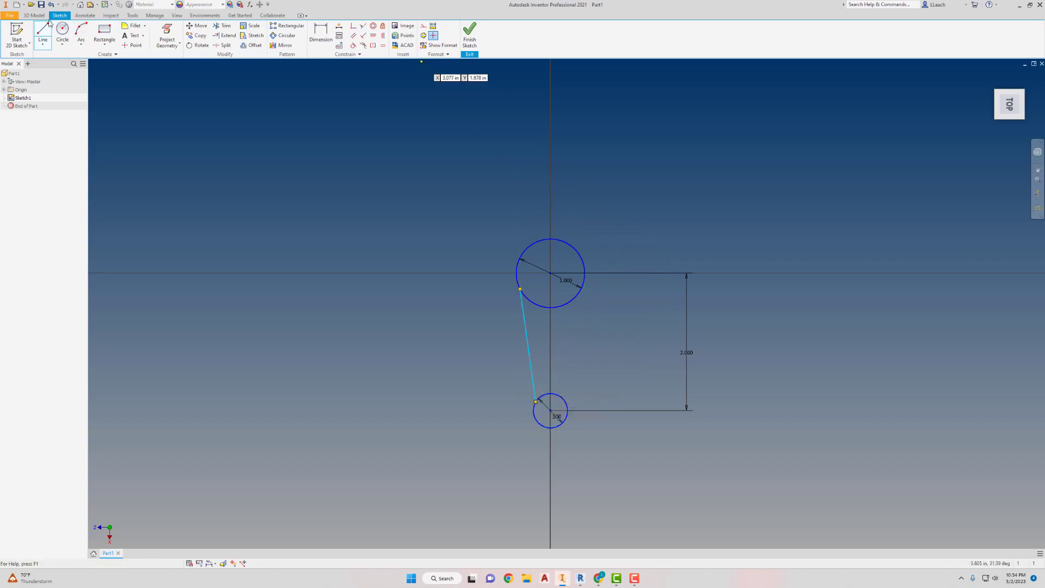
left_click(578, 294)
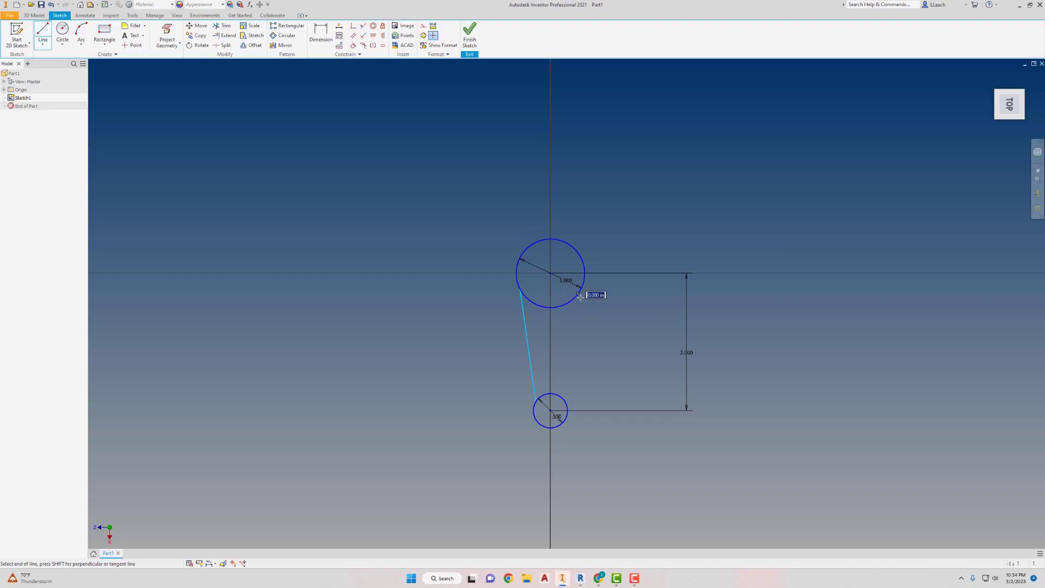
left_click(568, 398)
key("Escape")
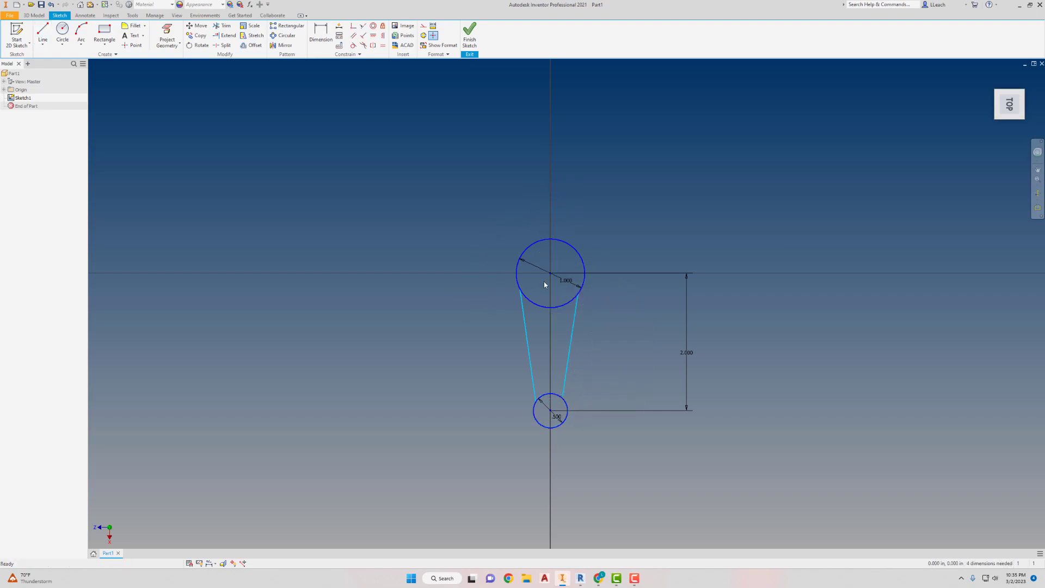
Make both side lines tangent to the large circle.
left_click(354, 46)
left_click(522, 314)
scroll(518, 311, "down", 3)
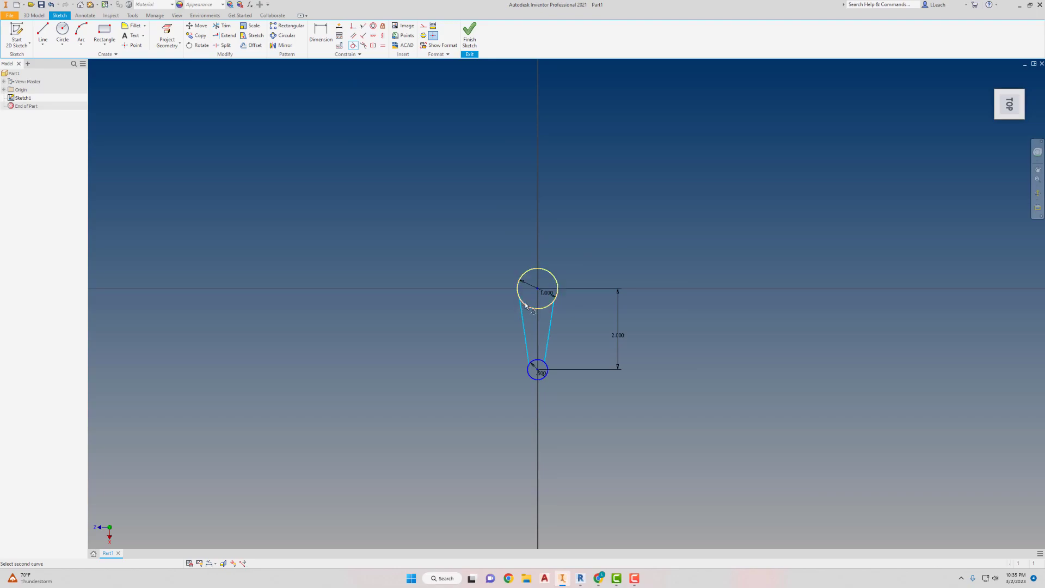
scroll(526, 306, "up", 8)
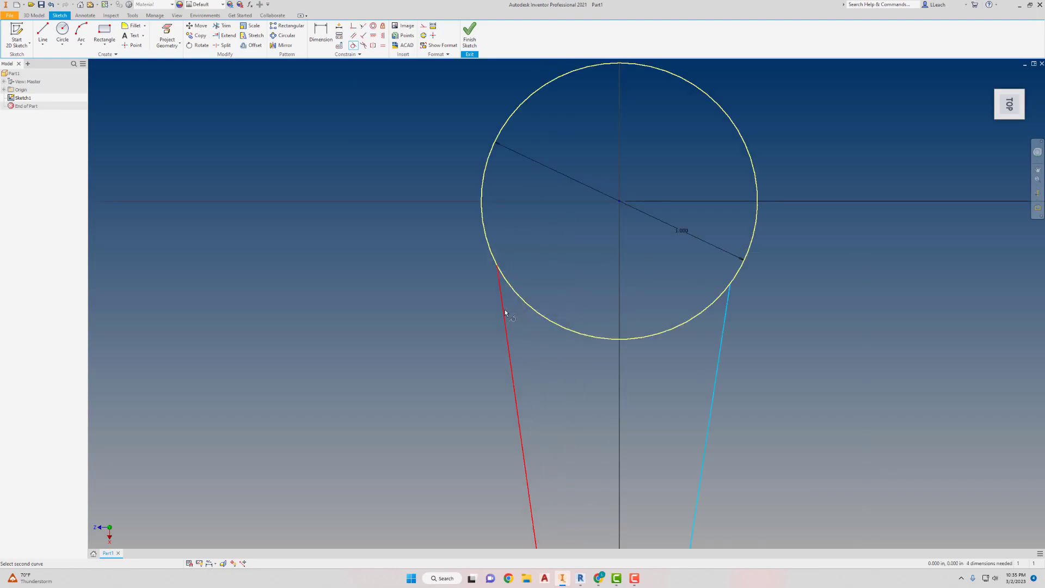
left_click(506, 312)
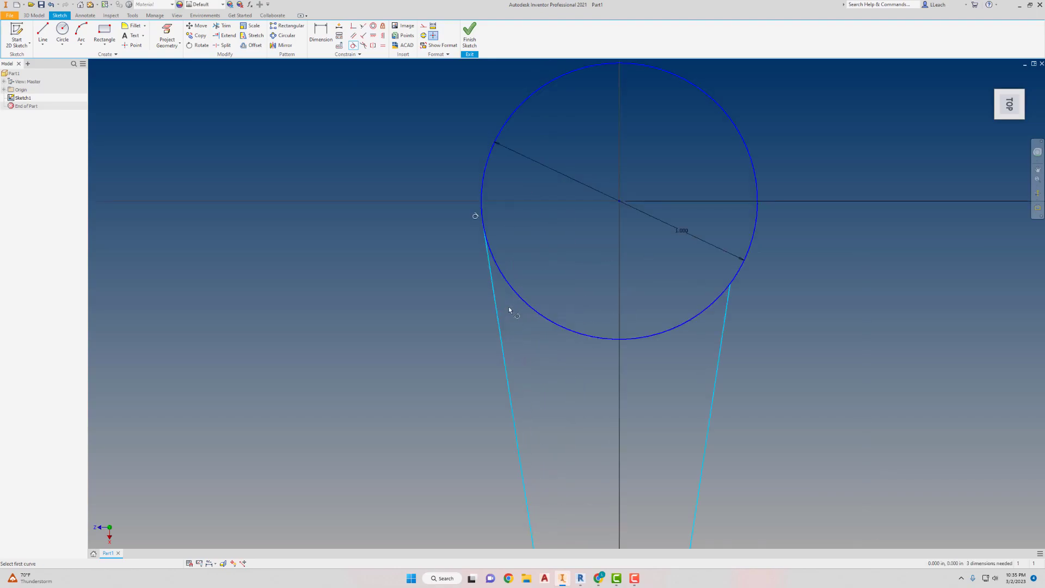
left_click(728, 280)
left_click(728, 309)
Make both side lines tangent to the small circle.
scroll(658, 259, "up", 6)
scroll(639, 348, "down", 6)
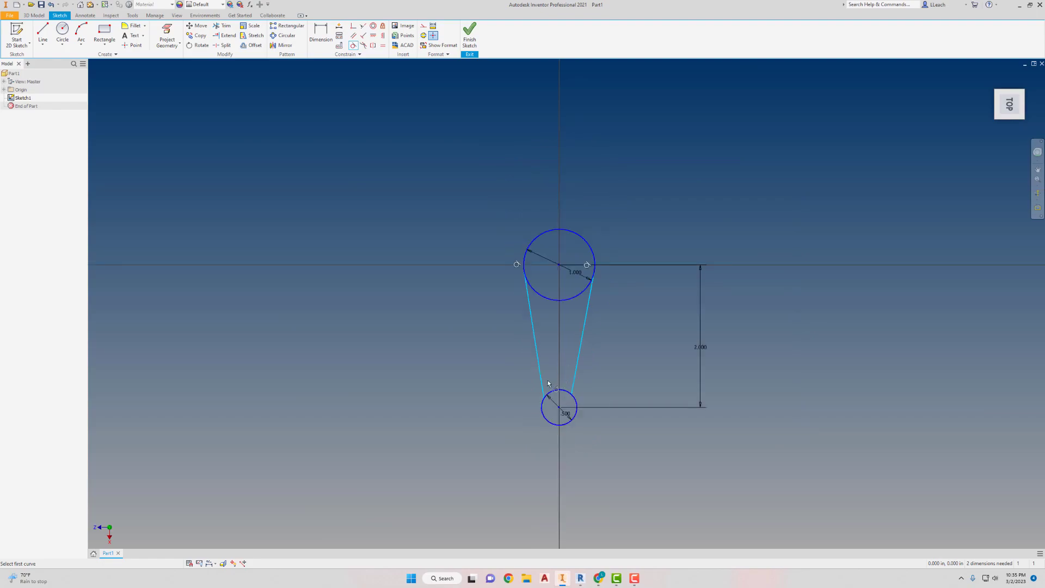
left_click(543, 398)
left_click(545, 395)
left_click(575, 403)
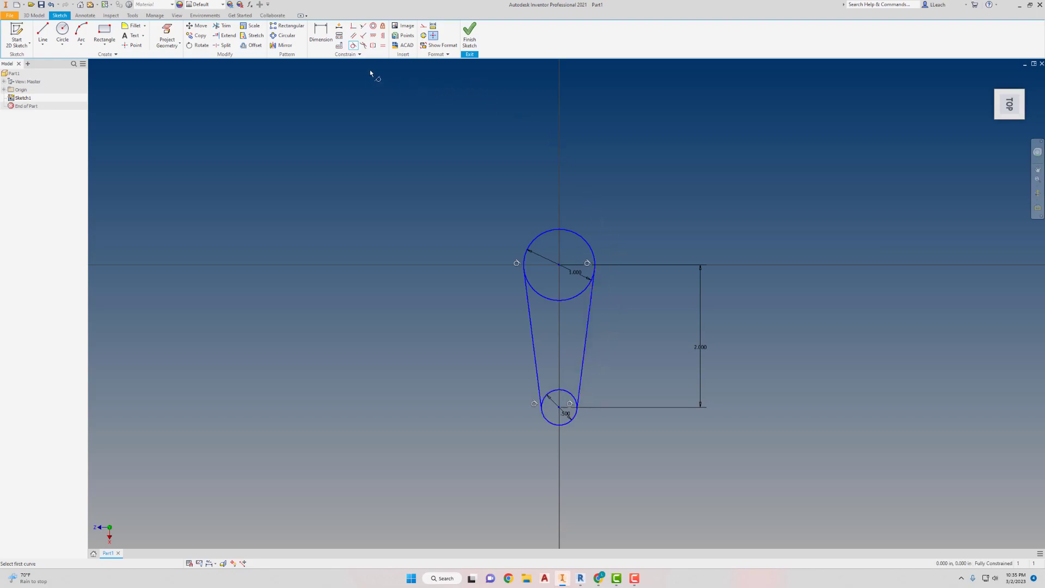
key("Escape")
Trim the inner arcs of both circles between the side lines to leave a single closed link outline.
left_click(227, 28)
left_click(580, 293)
left_click(566, 392)
scroll(593, 299, "up", 3)
key("F2")
left_click_drag(602, 305, 576, 264)
key("Escape")
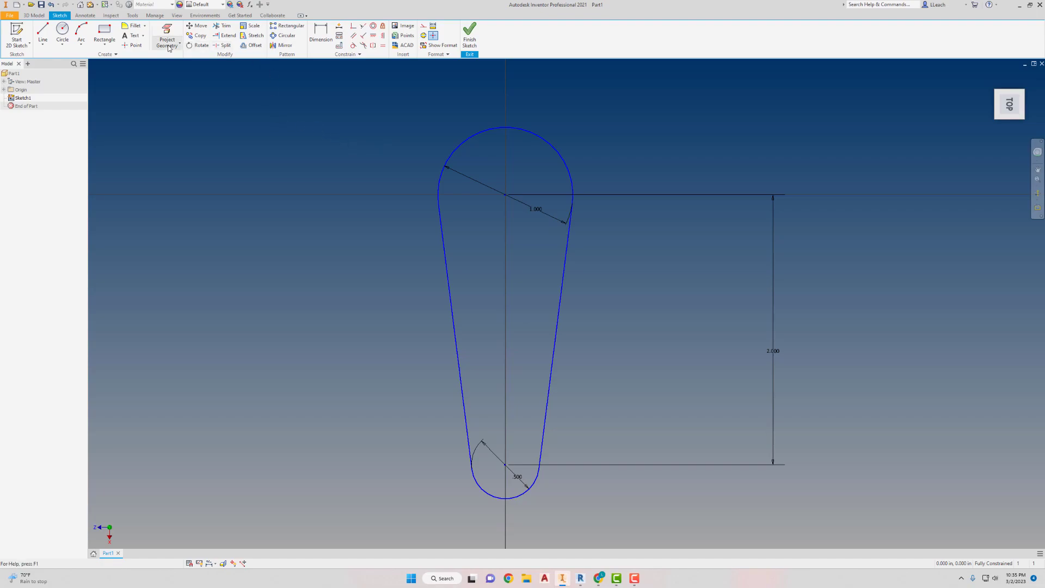
Draw a 0.5 in diameter hole circle concentric with the outline's large rounded end.
left_click(63, 44)
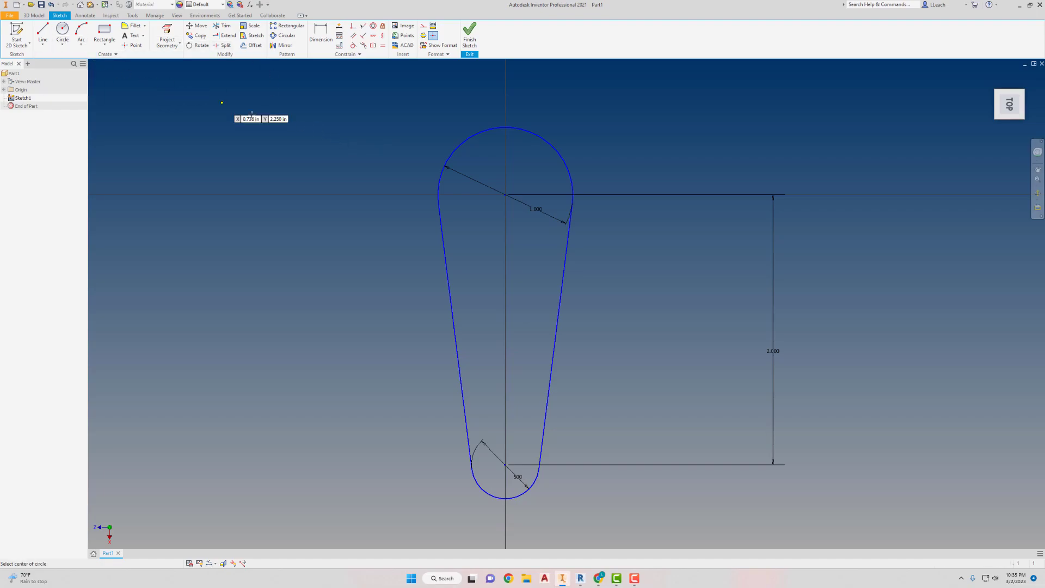
left_click(504, 194)
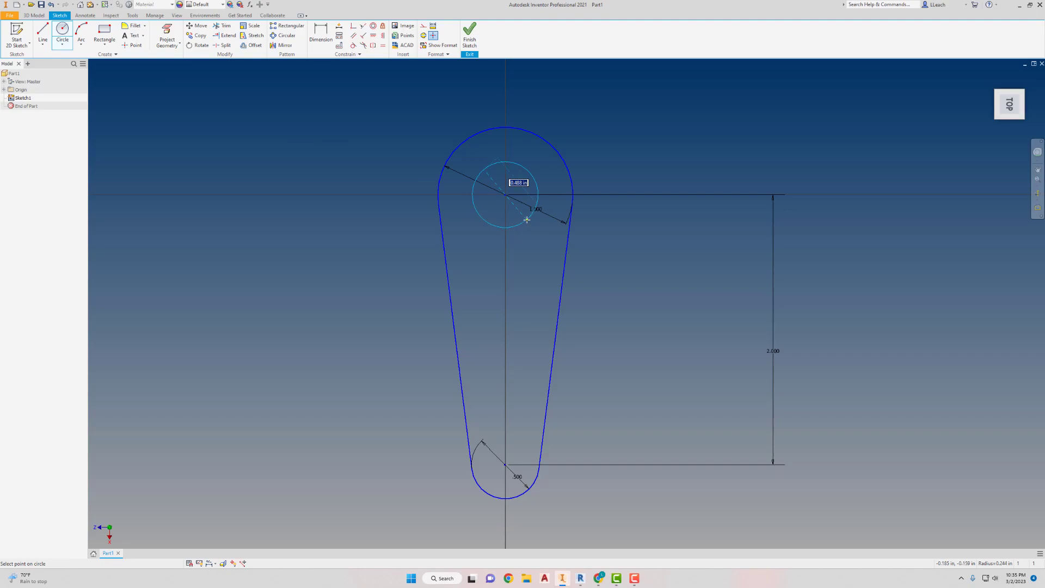
type(".5")
key("Return")
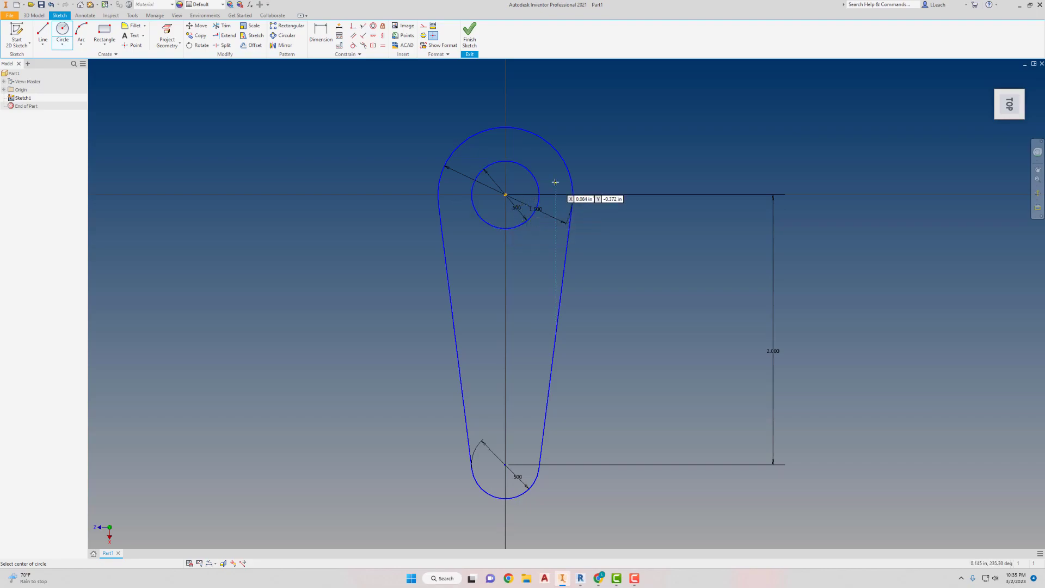
Finish the sketch and set up an extrusion of the link profile around the hole with a distance of 0.75 in.
left_click(472, 46)
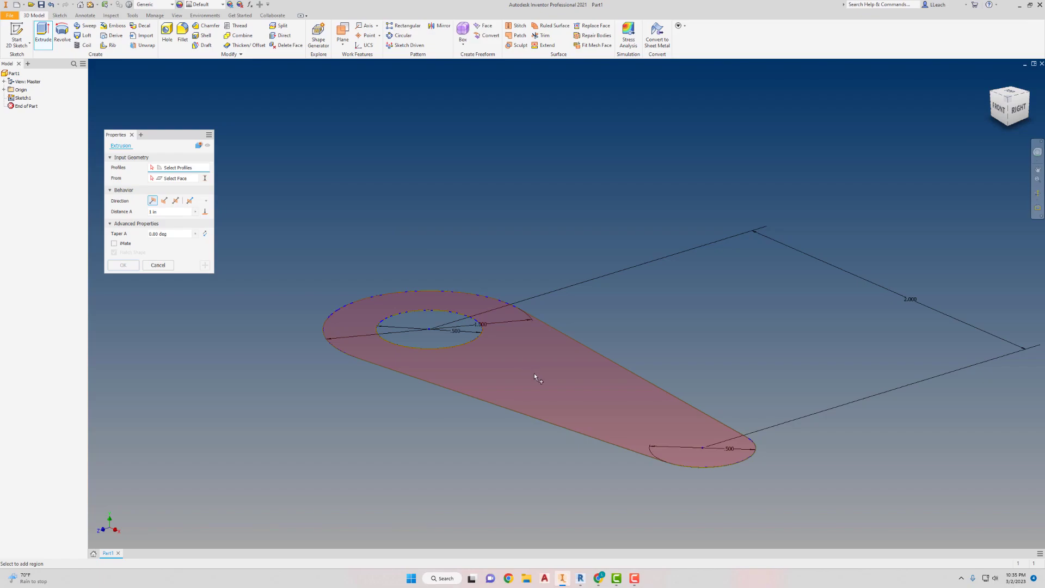
left_click(534, 373)
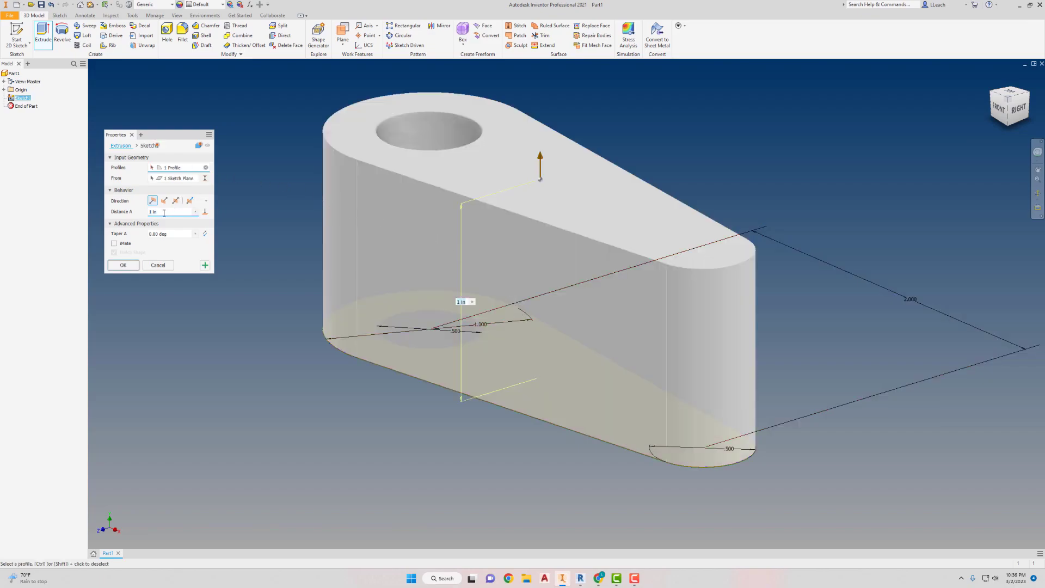
type(".75")
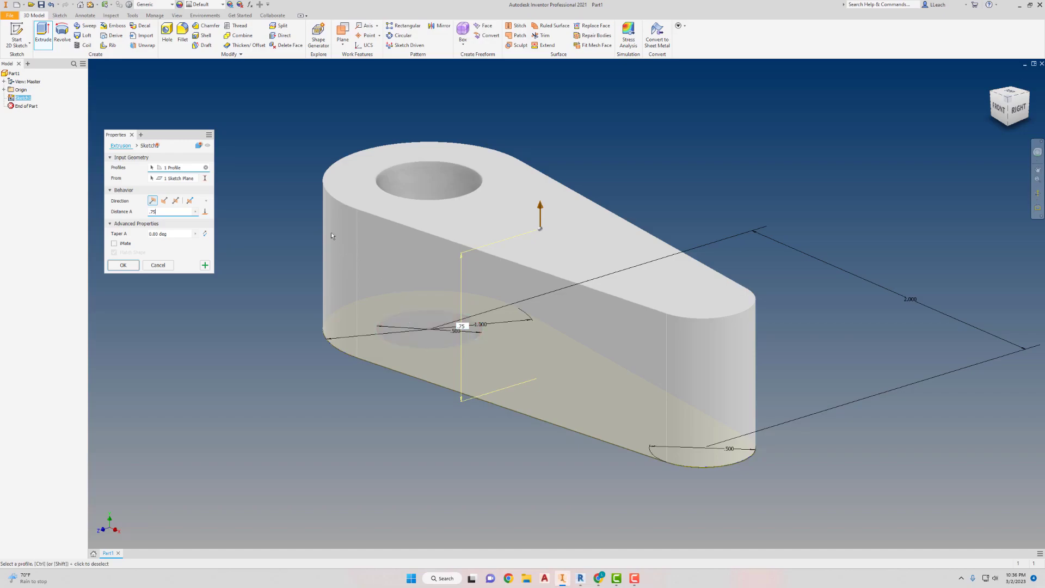
Set the extrusion's taper to -3 degrees and create the solid.
left_click(170, 234)
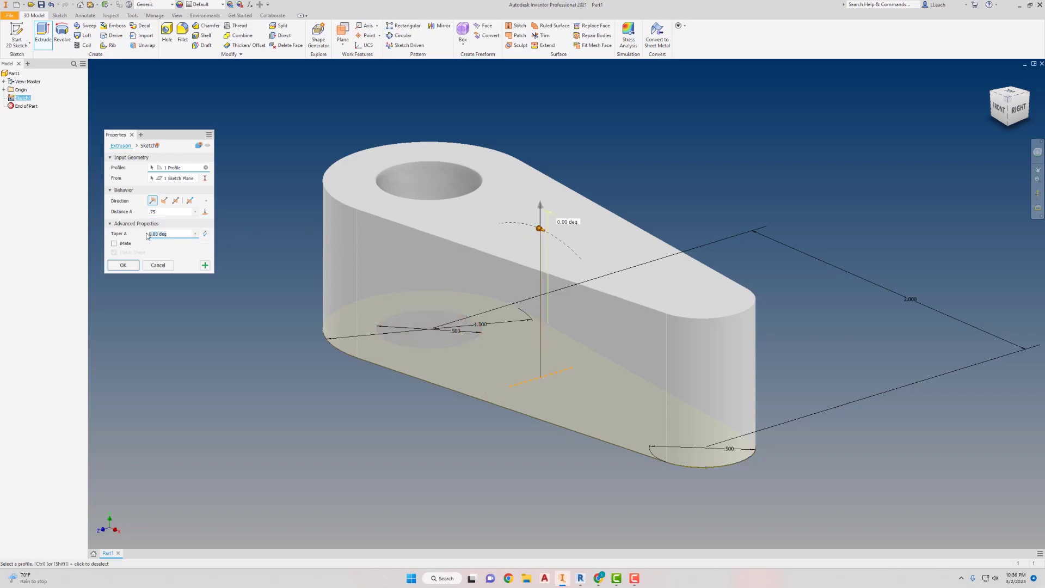
type("-2")
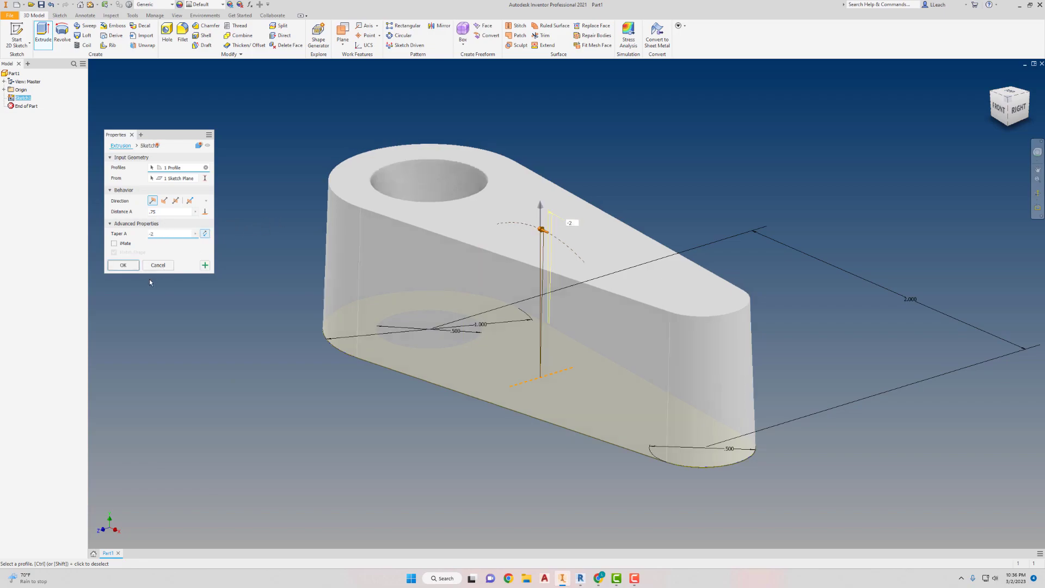
key("BackSpace")
type("4")
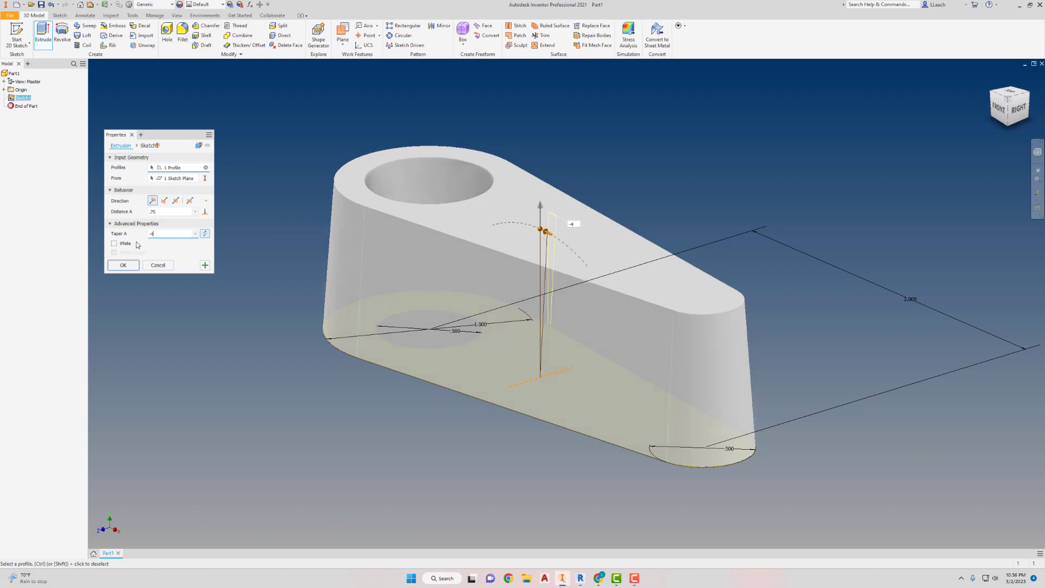
left_click_drag(159, 232, 148, 235)
type("-3")
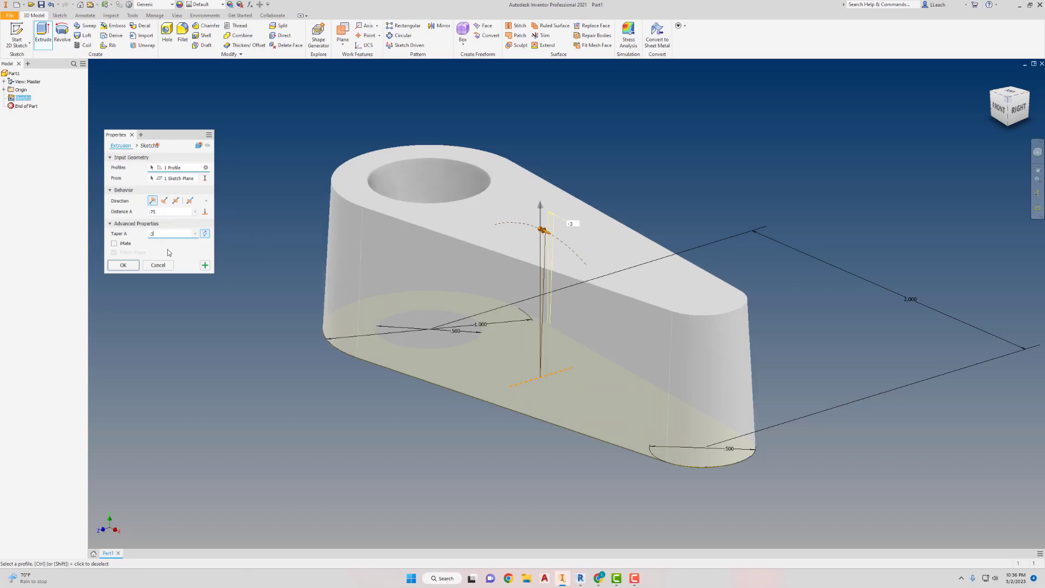
left_click(124, 265)
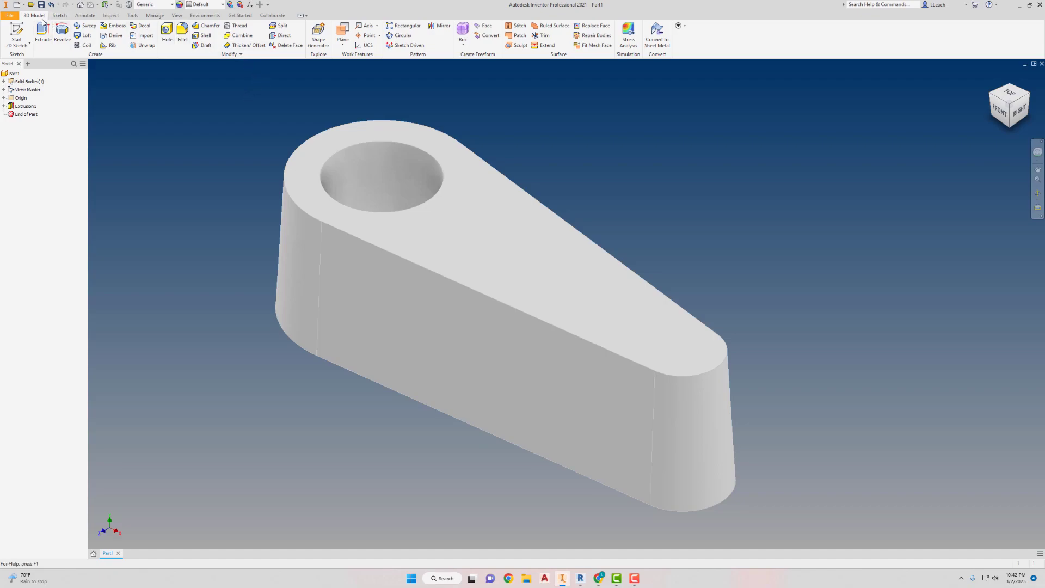
Start a variable fillet on the outer top edge loop, adding radius points at the midpoints of the large and small end arcs.
left_click(182, 33)
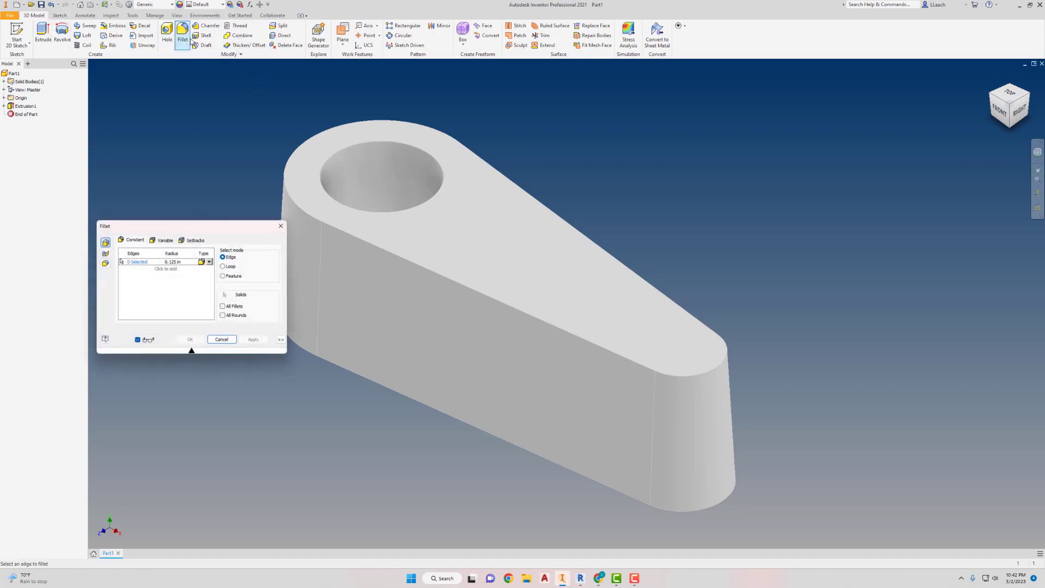
left_click(165, 240)
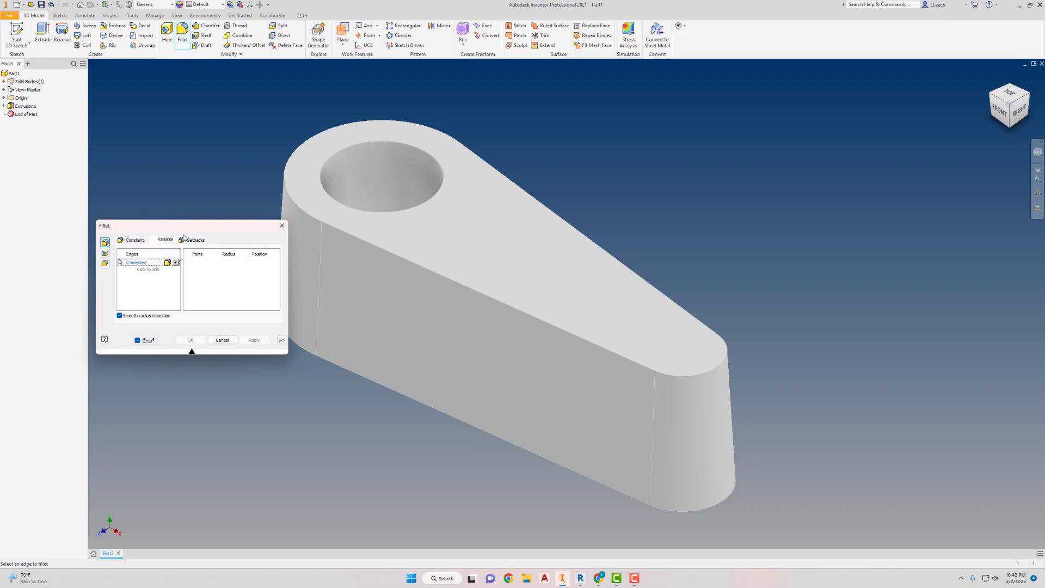
left_click_drag(202, 233, 179, 237)
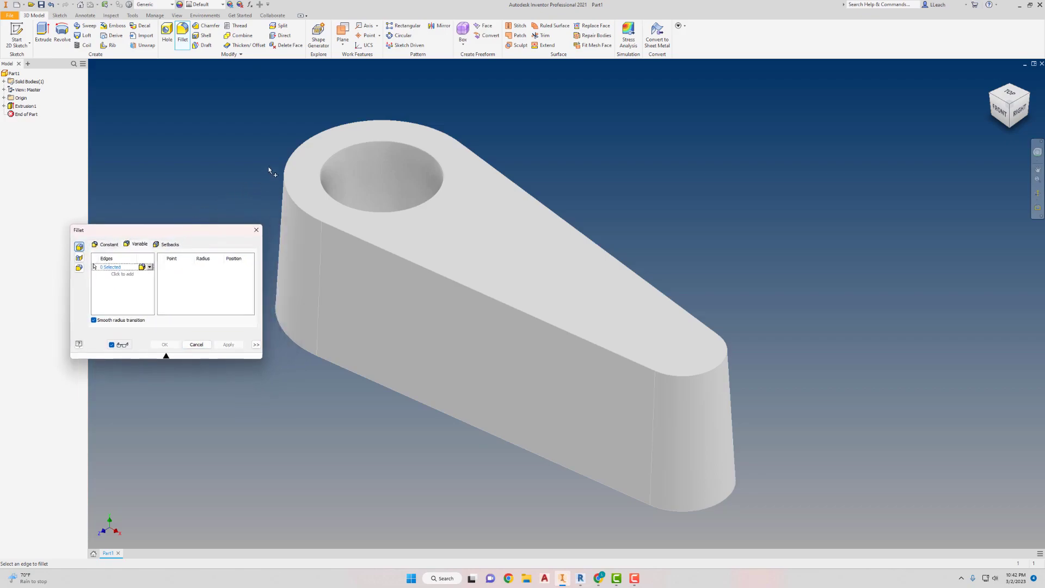
left_click(316, 140)
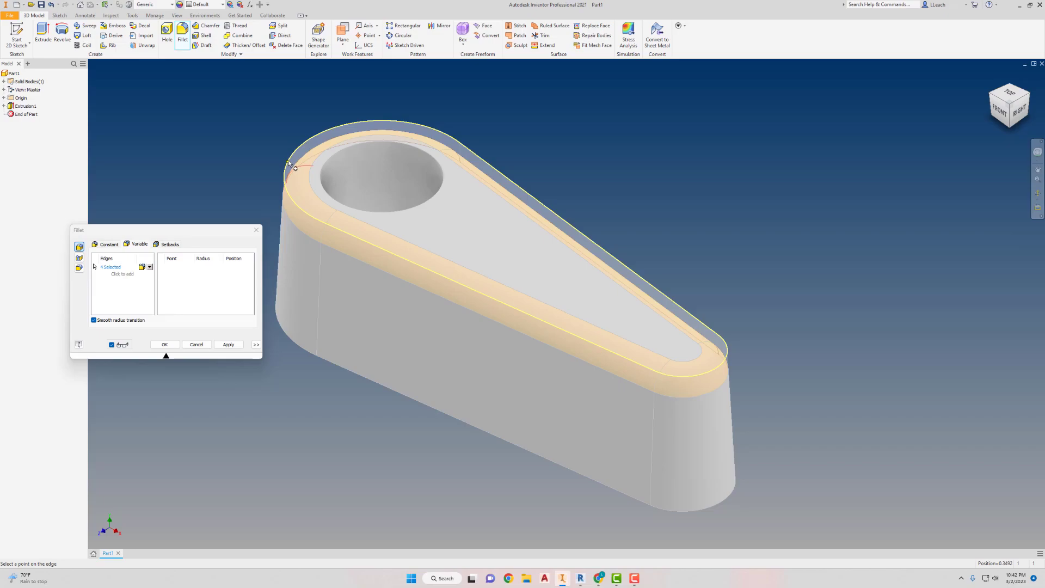
left_click(314, 138)
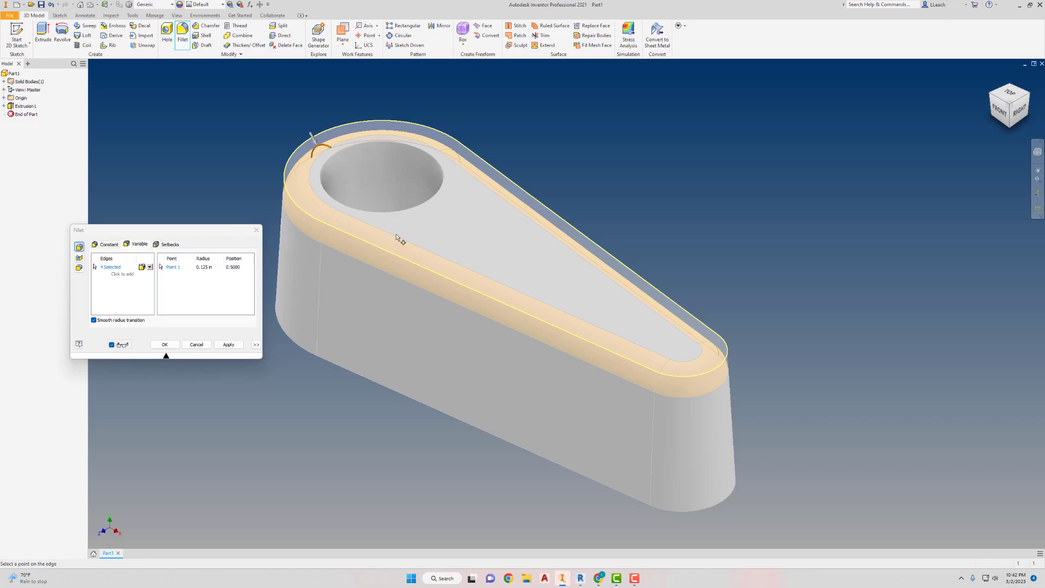
left_click(717, 369)
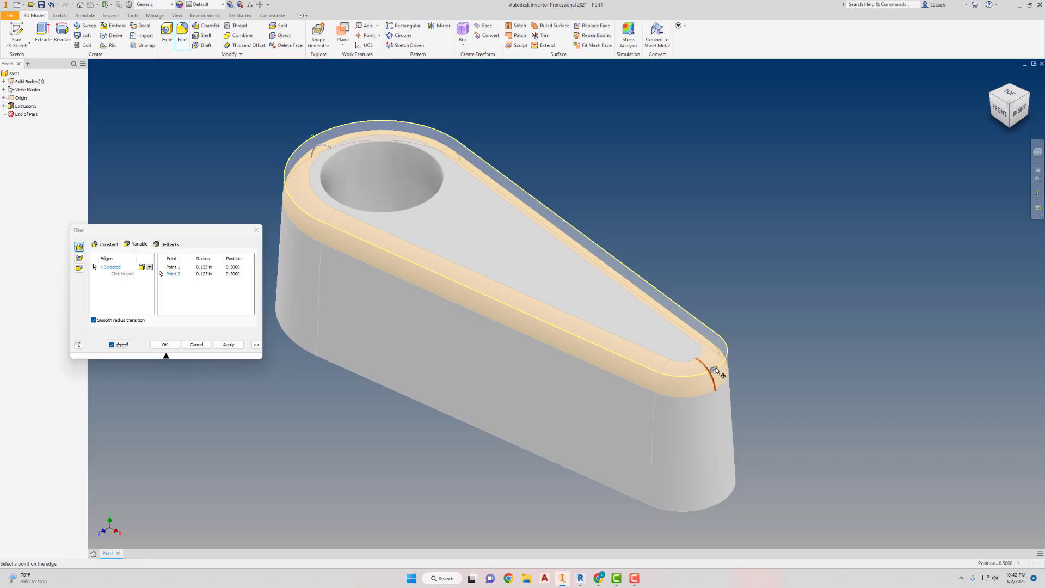
Set the variable fillet's radius at the small-end point to 0.22 in, apply it and close the Fillet dialog.
left_click(213, 274)
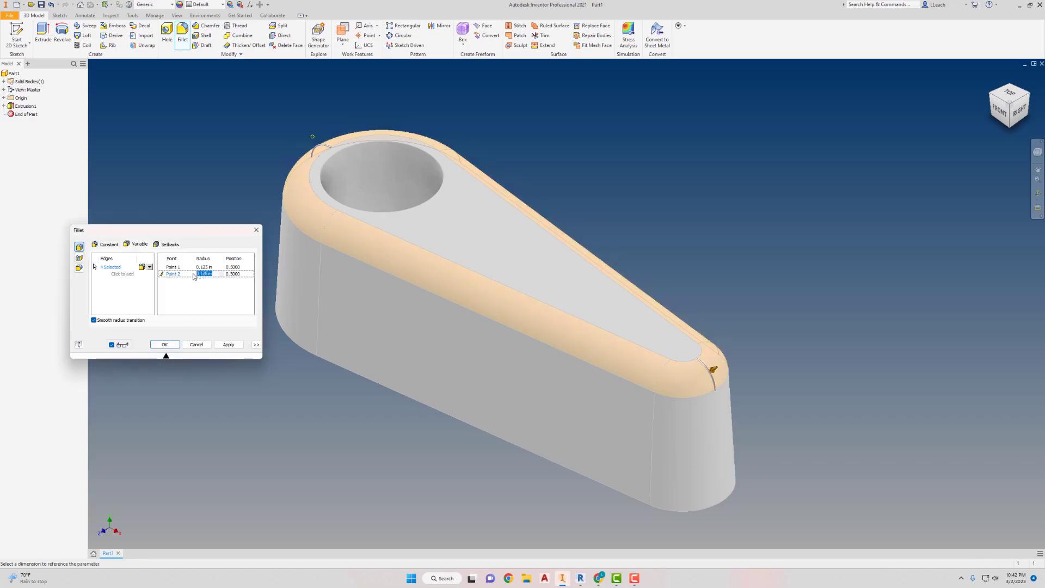
key("BackSpace")
type("2")
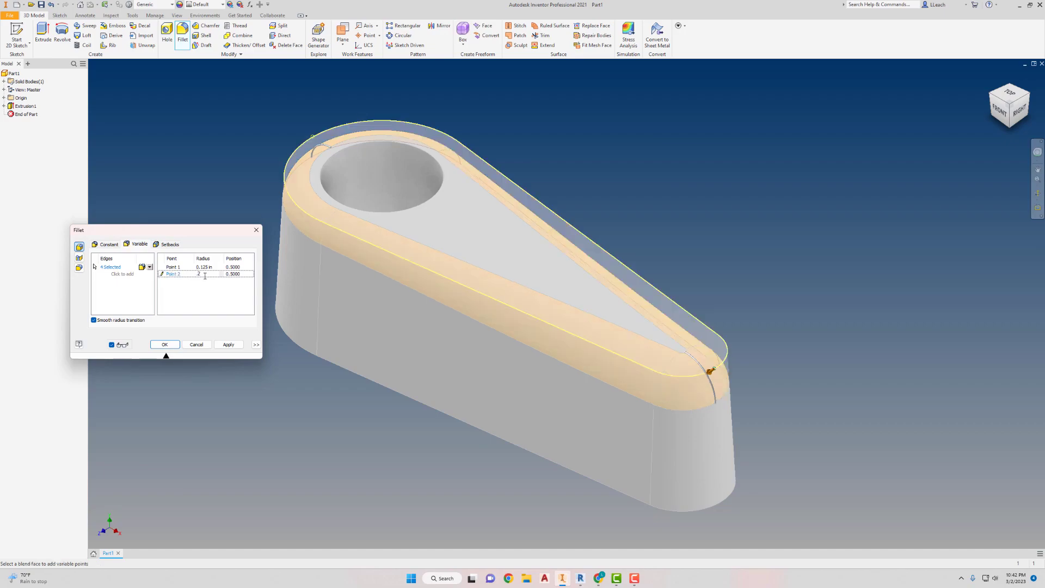
left_click_drag(205, 276, 195, 277)
type("25")
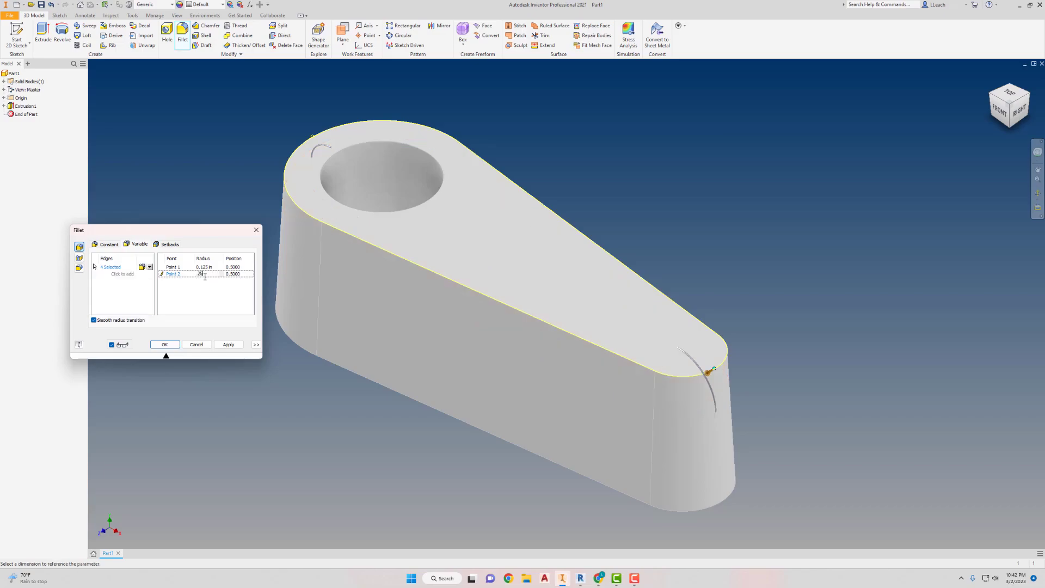
type("454")
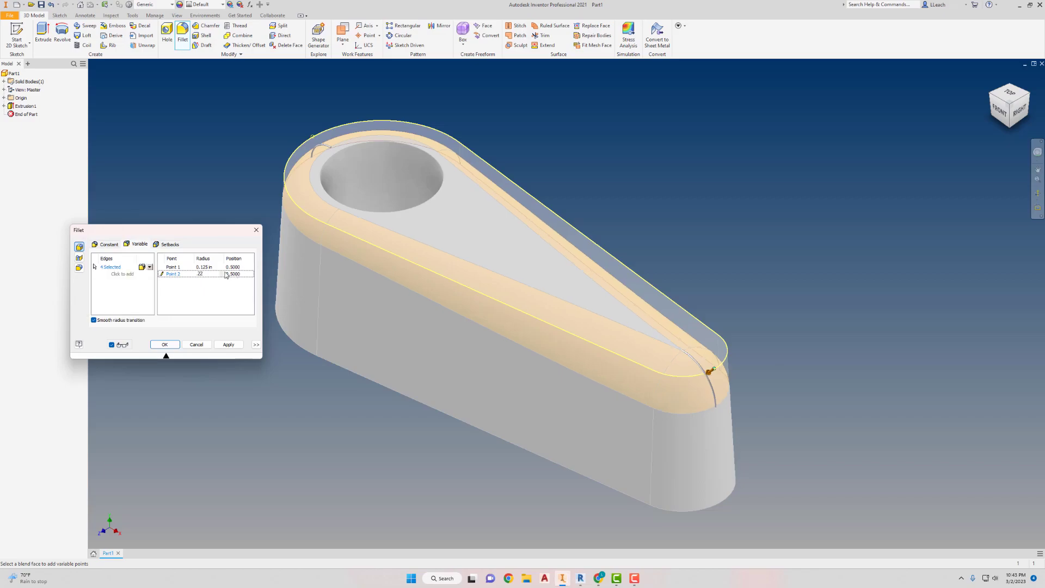
left_click(226, 344)
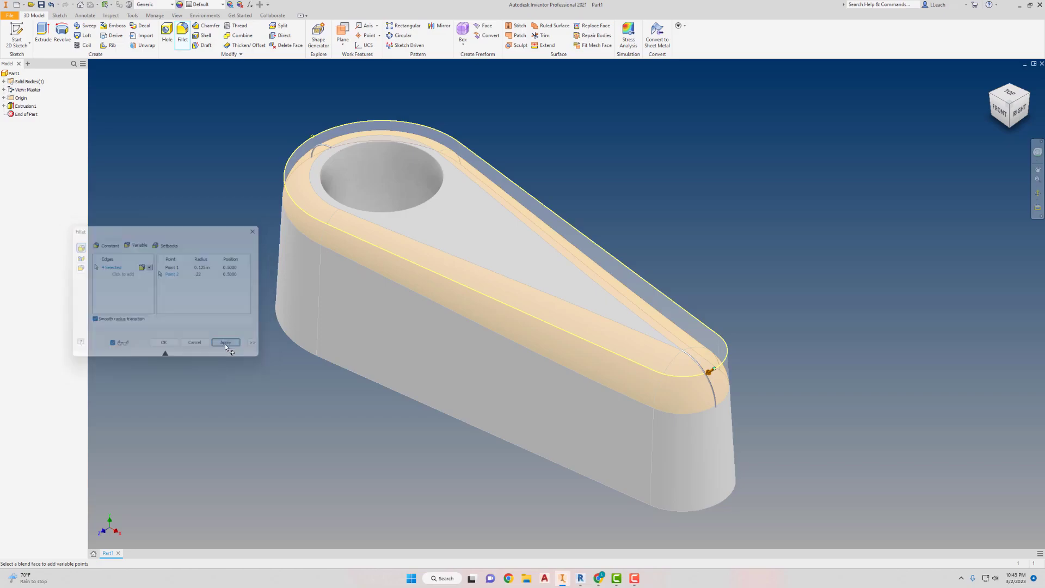
left_click(257, 229)
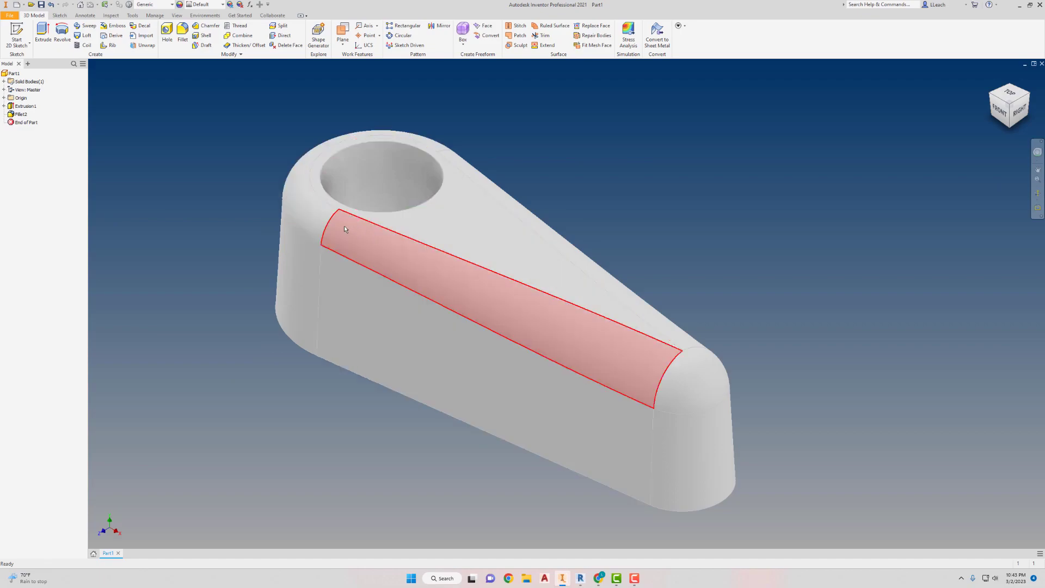
Assign the Stainless Steel material to the part.
mouse_move(344, 229)
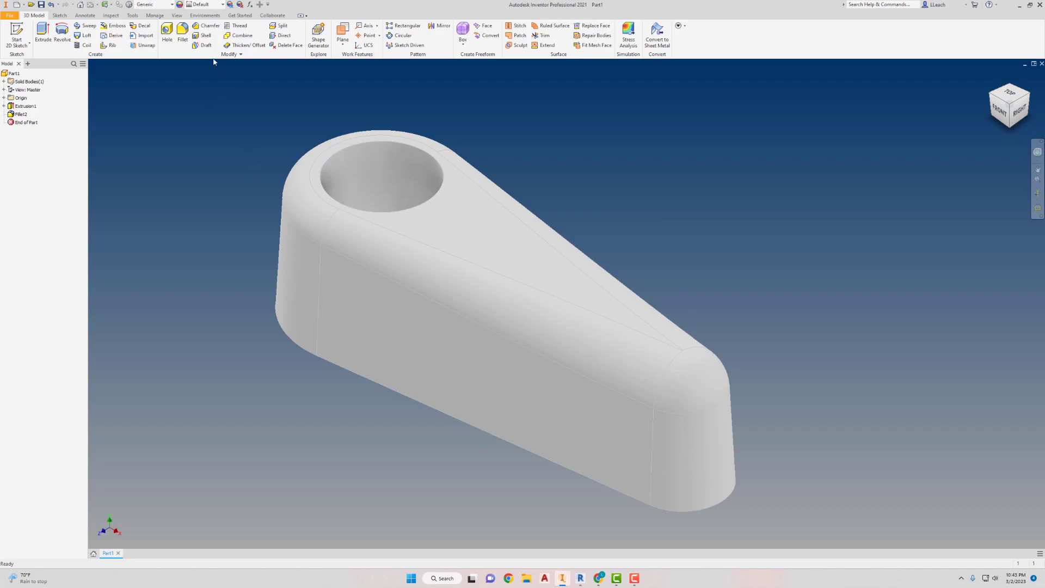
left_click(172, 5)
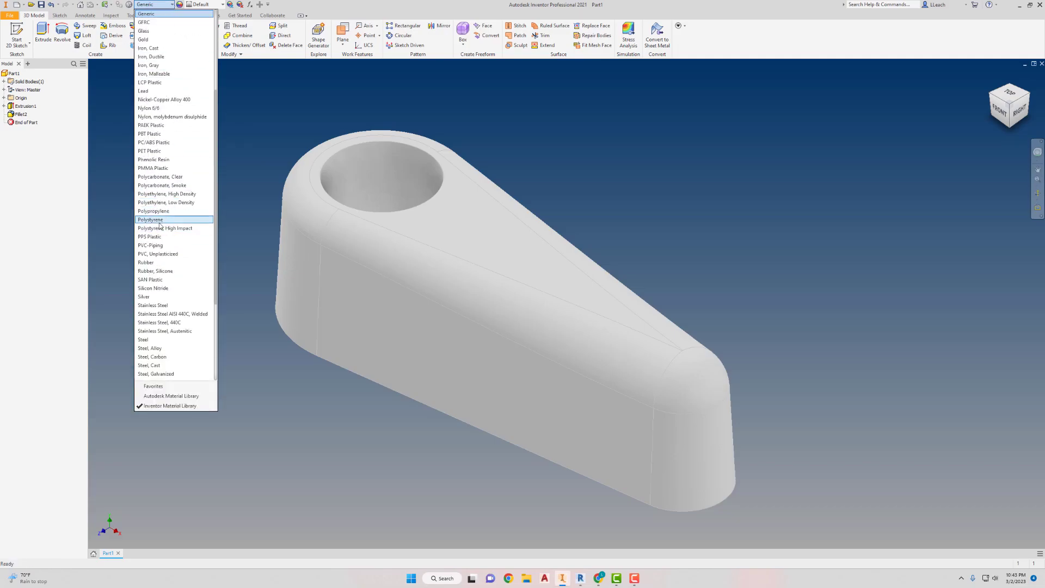
left_click(157, 307)
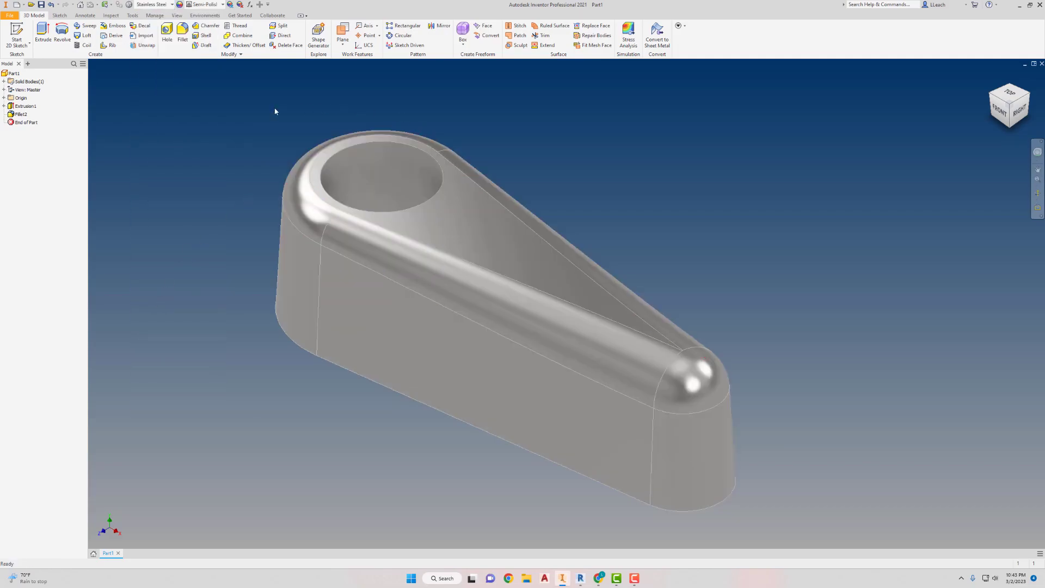
Update the physical iProperties of the part to examine its mass, area, volume and center of gravity, and close them.
left_click(10, 15)
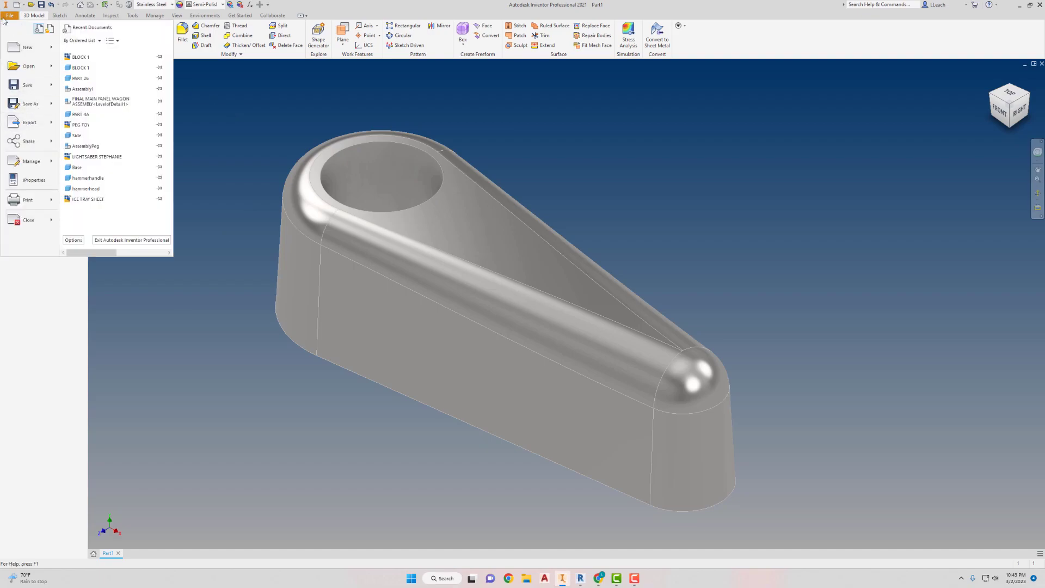
left_click(30, 180)
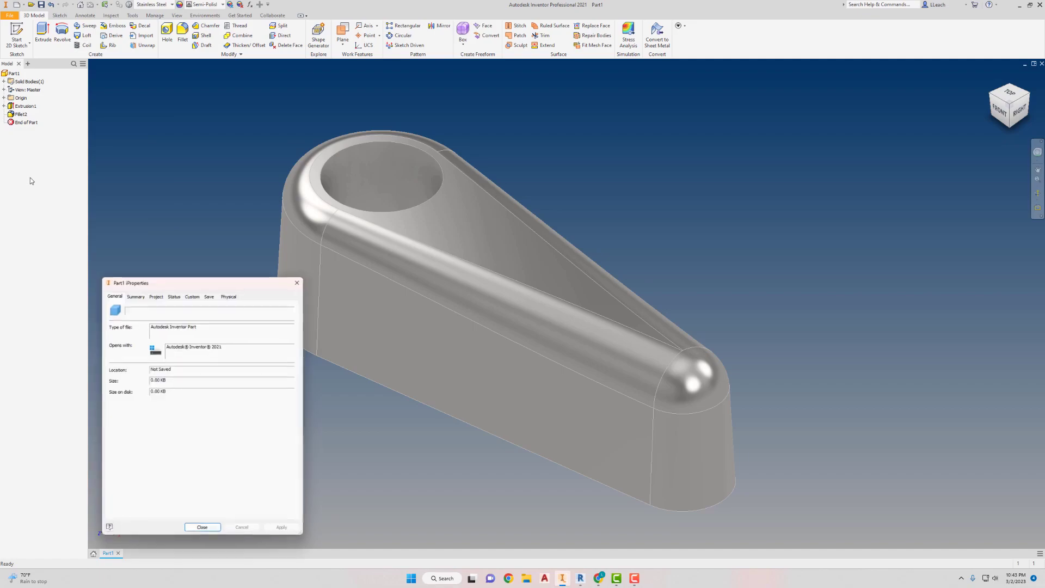
left_click(233, 295)
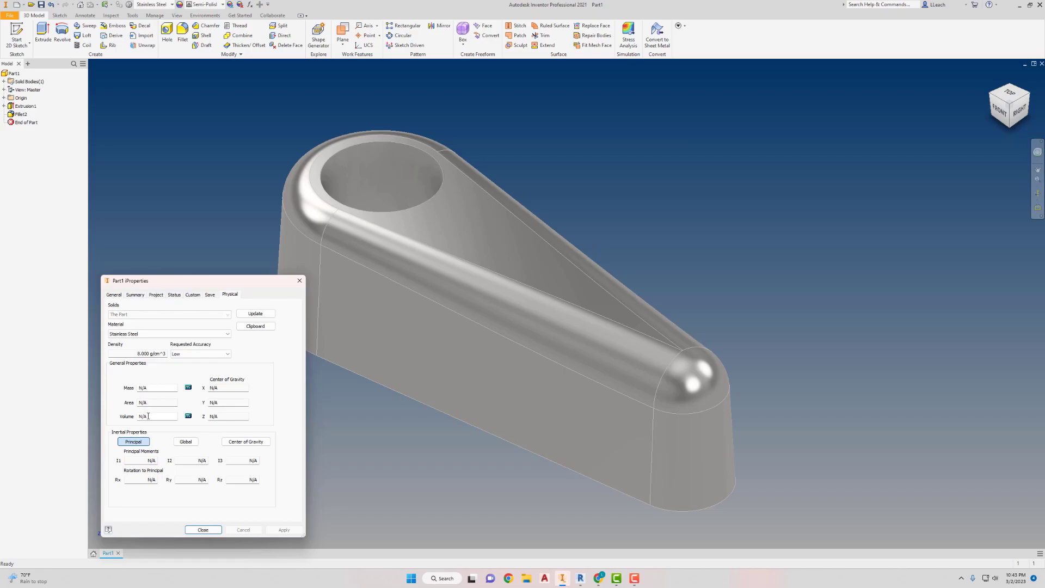
left_click(260, 314)
left_click_drag(258, 281, 238, 245)
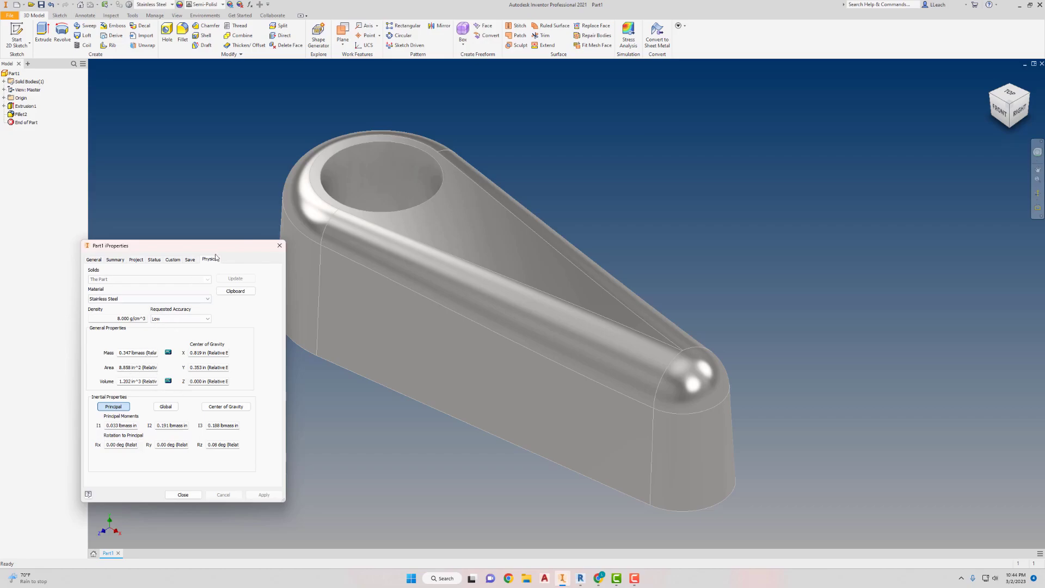
left_click_drag(233, 249, 200, 236)
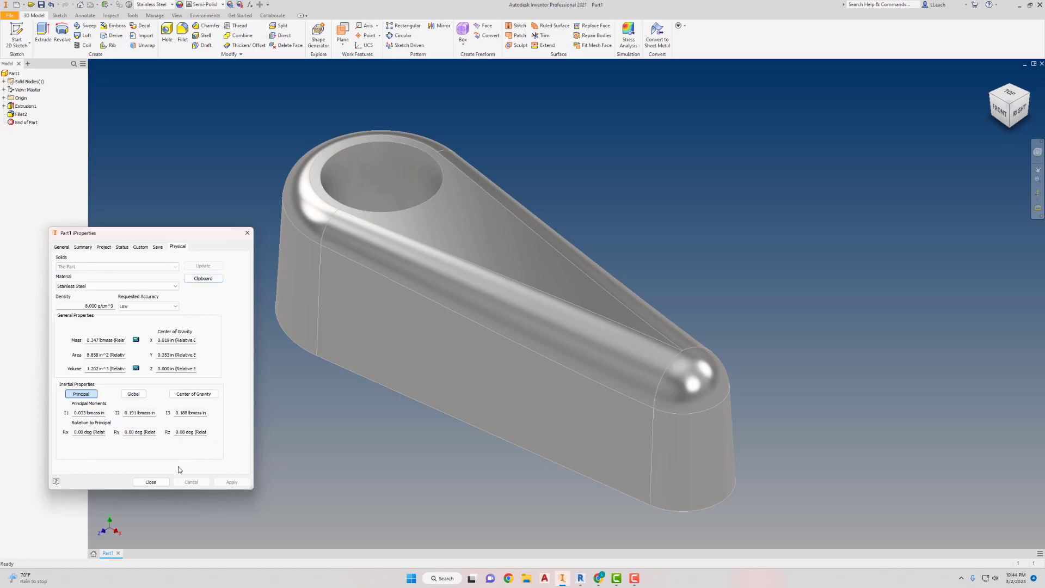
left_click(161, 483)
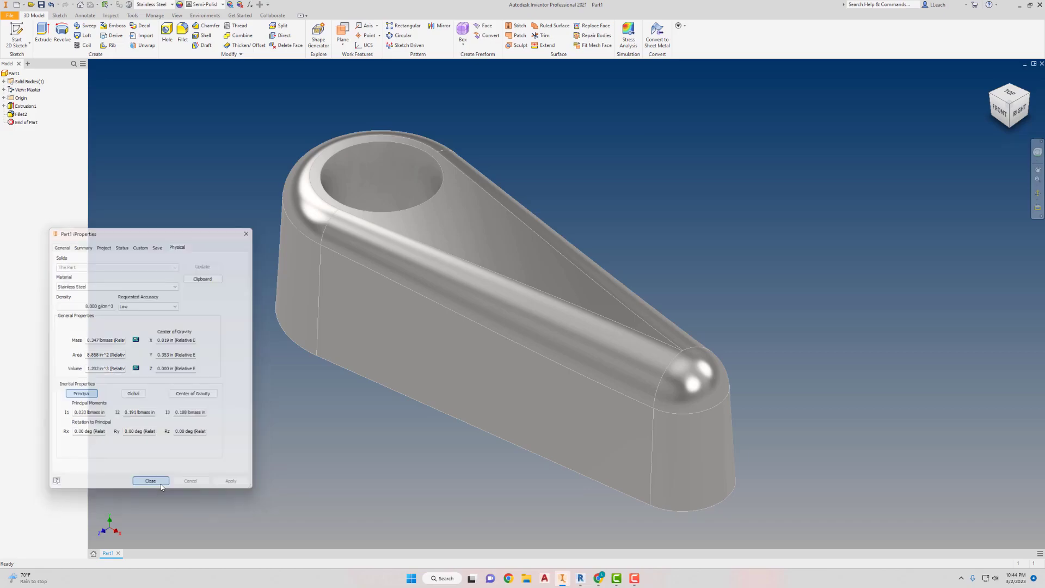